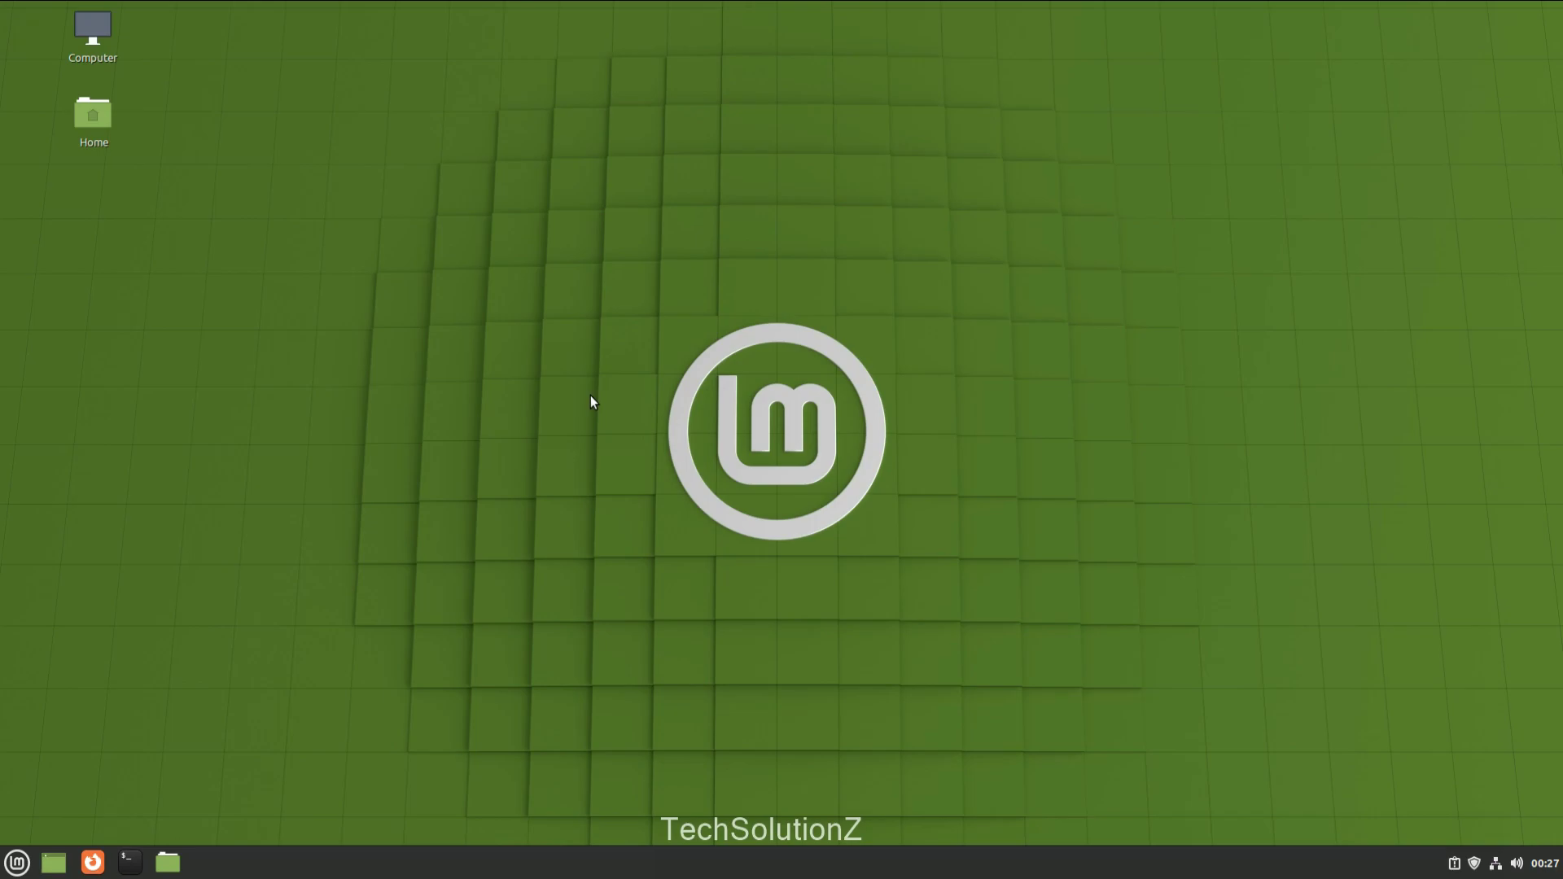
Step: Run neofetch in the terminal and highlight the OS line showing Linux Mint 20.3
{"action": "left_click", "coordinate": [130, 862]}
{"action": "type", "text": "neofetch"}
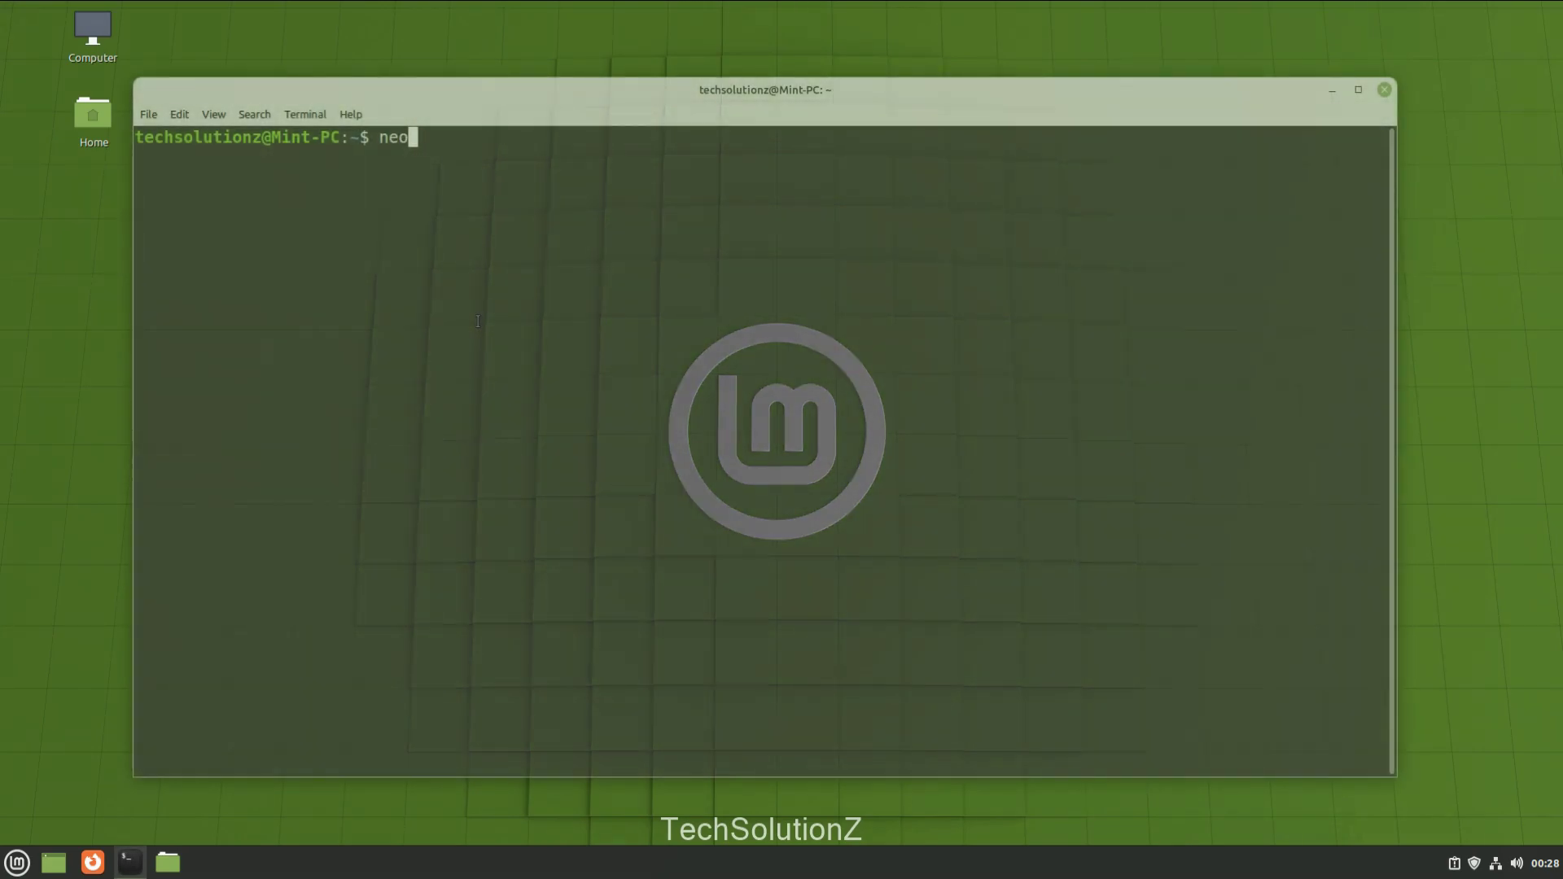
{"action": "key", "text": "Return"}
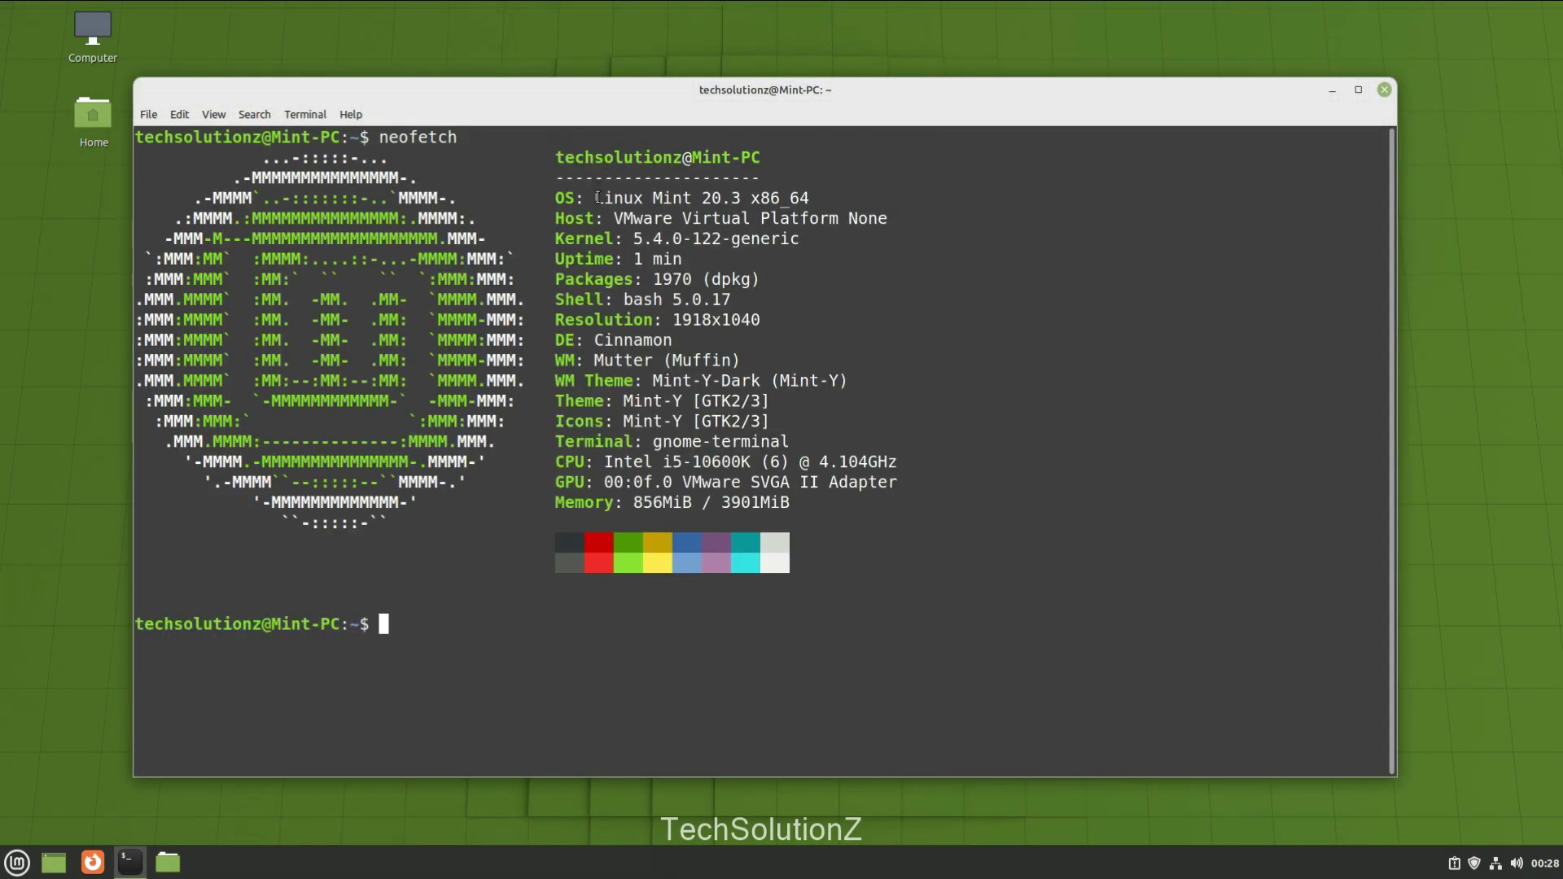
{"action": "left_click_drag", "start_coordinate": [598, 197], "coordinate": [807, 233]}
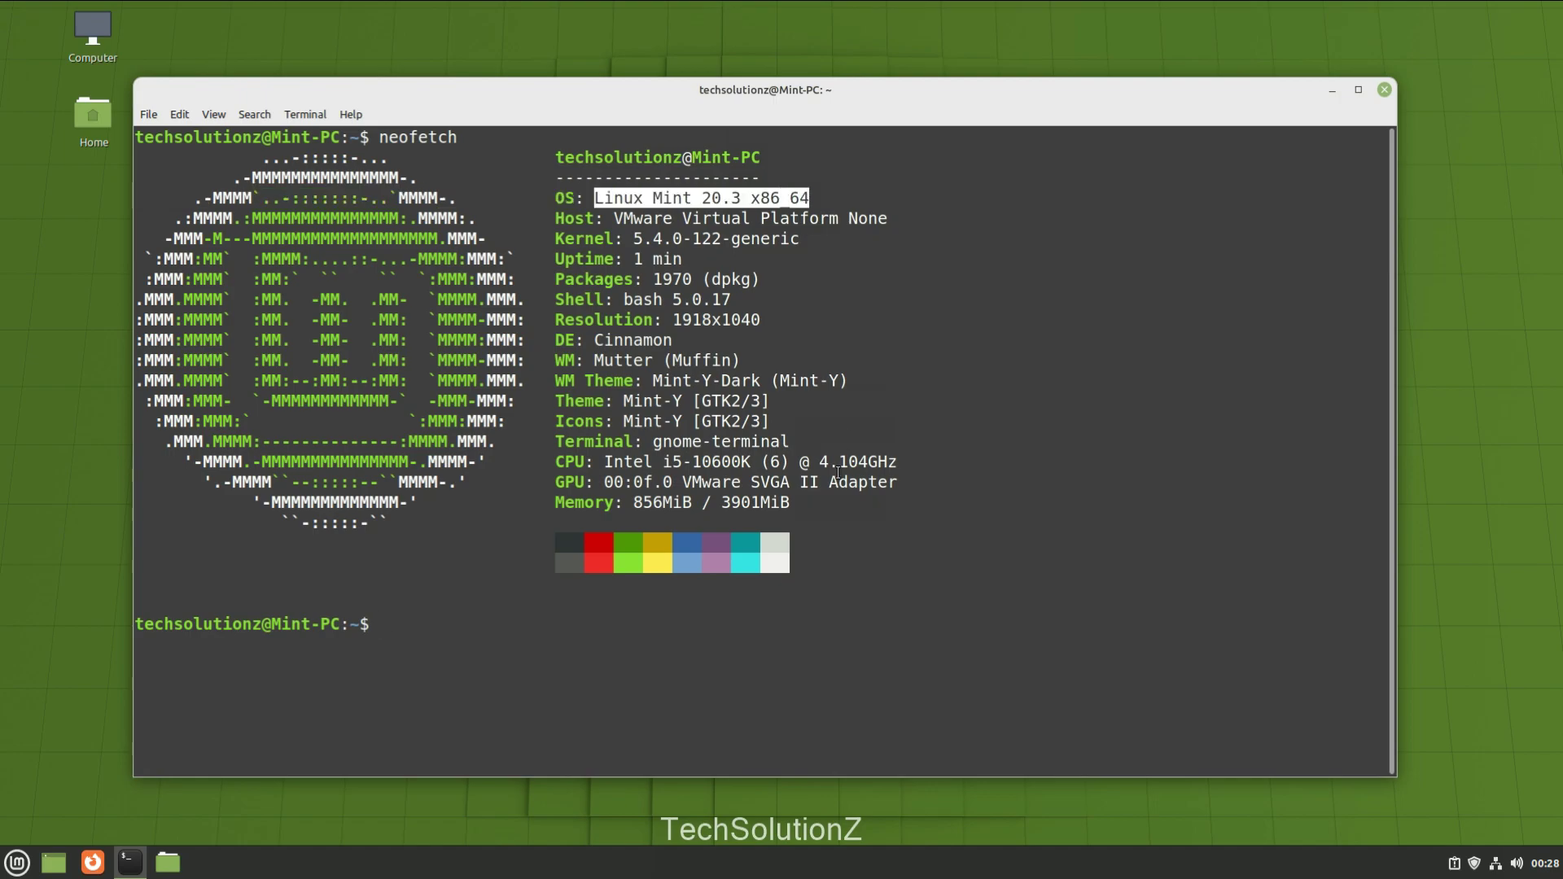
{"action": "left_click", "coordinate": [802, 592]}
Step: Refresh the package lists with sudo apt update, entering the administrator password
{"action": "type", "text": "sud"}
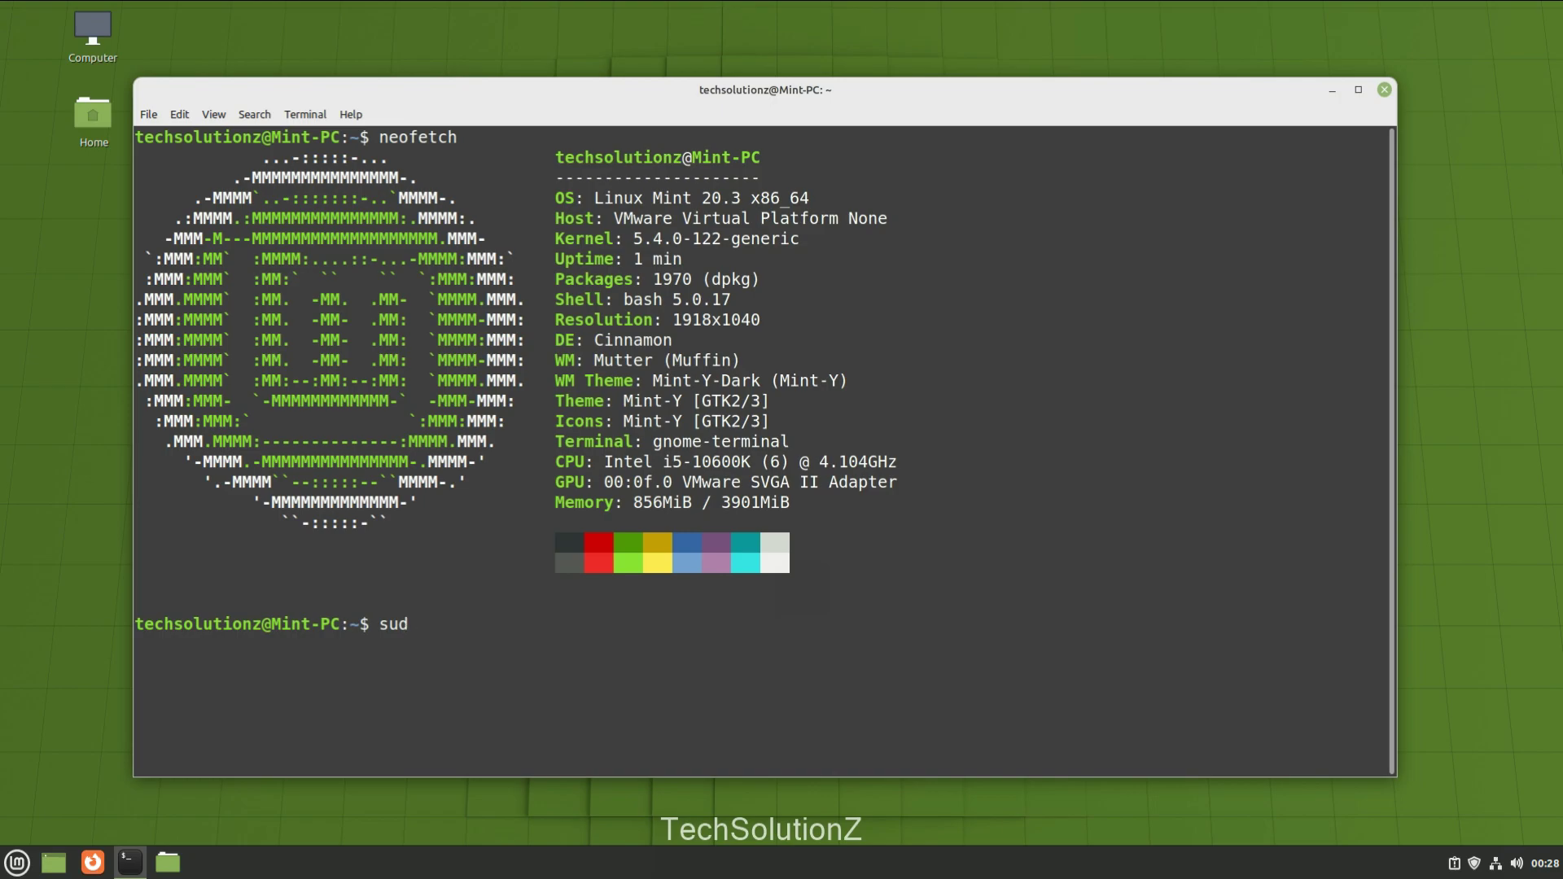
{"action": "type", "text": "o apt update"}
{"action": "key", "text": "Return"}
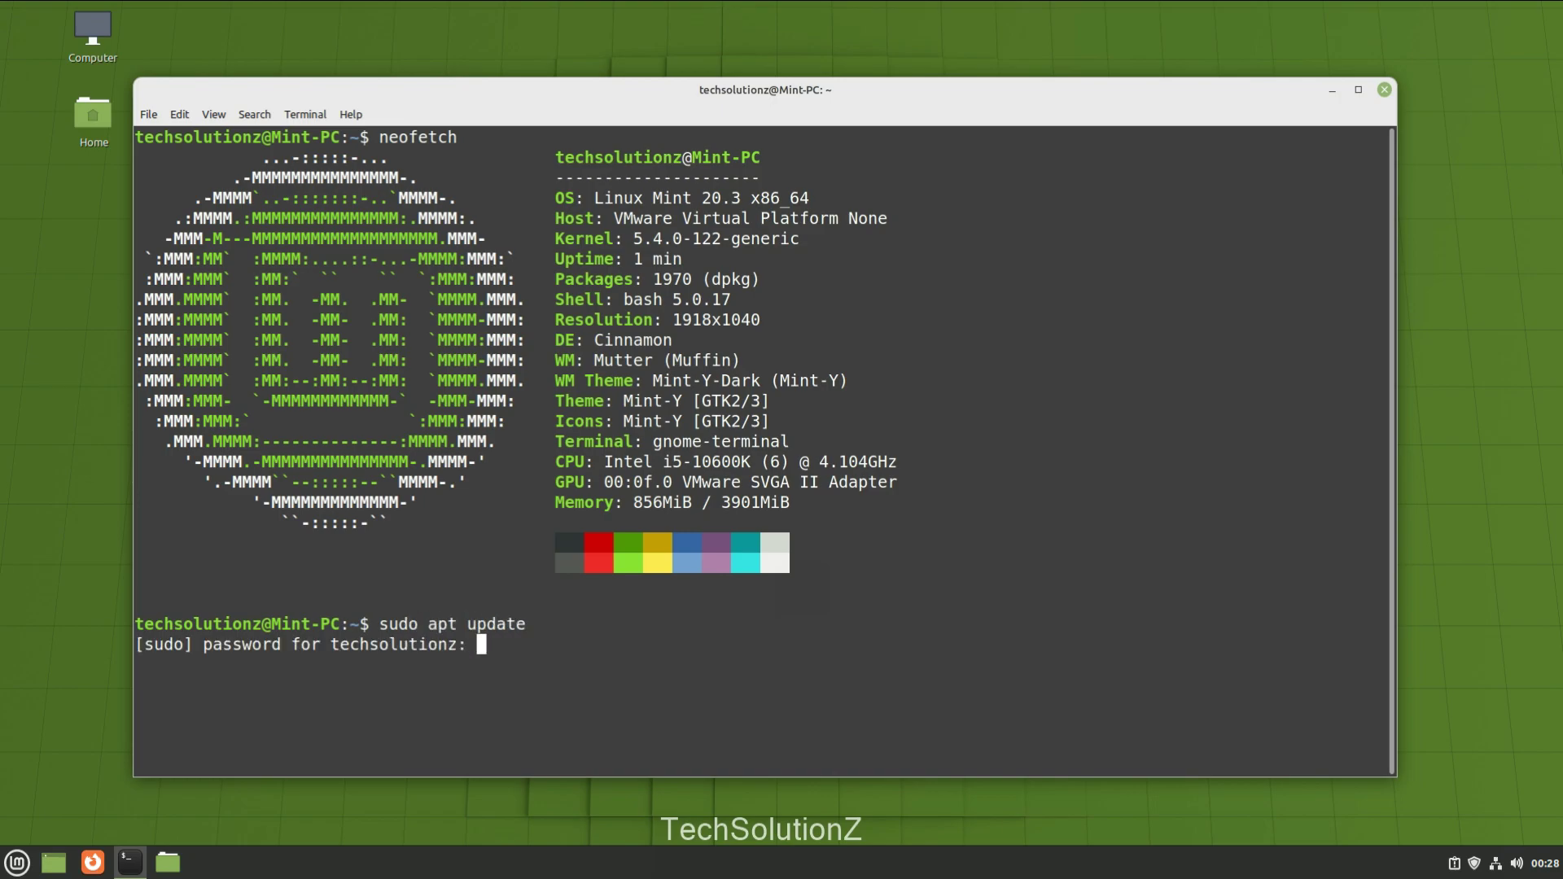
{"action": "type", "text": "******"}
{"action": "key", "text": "Return"}
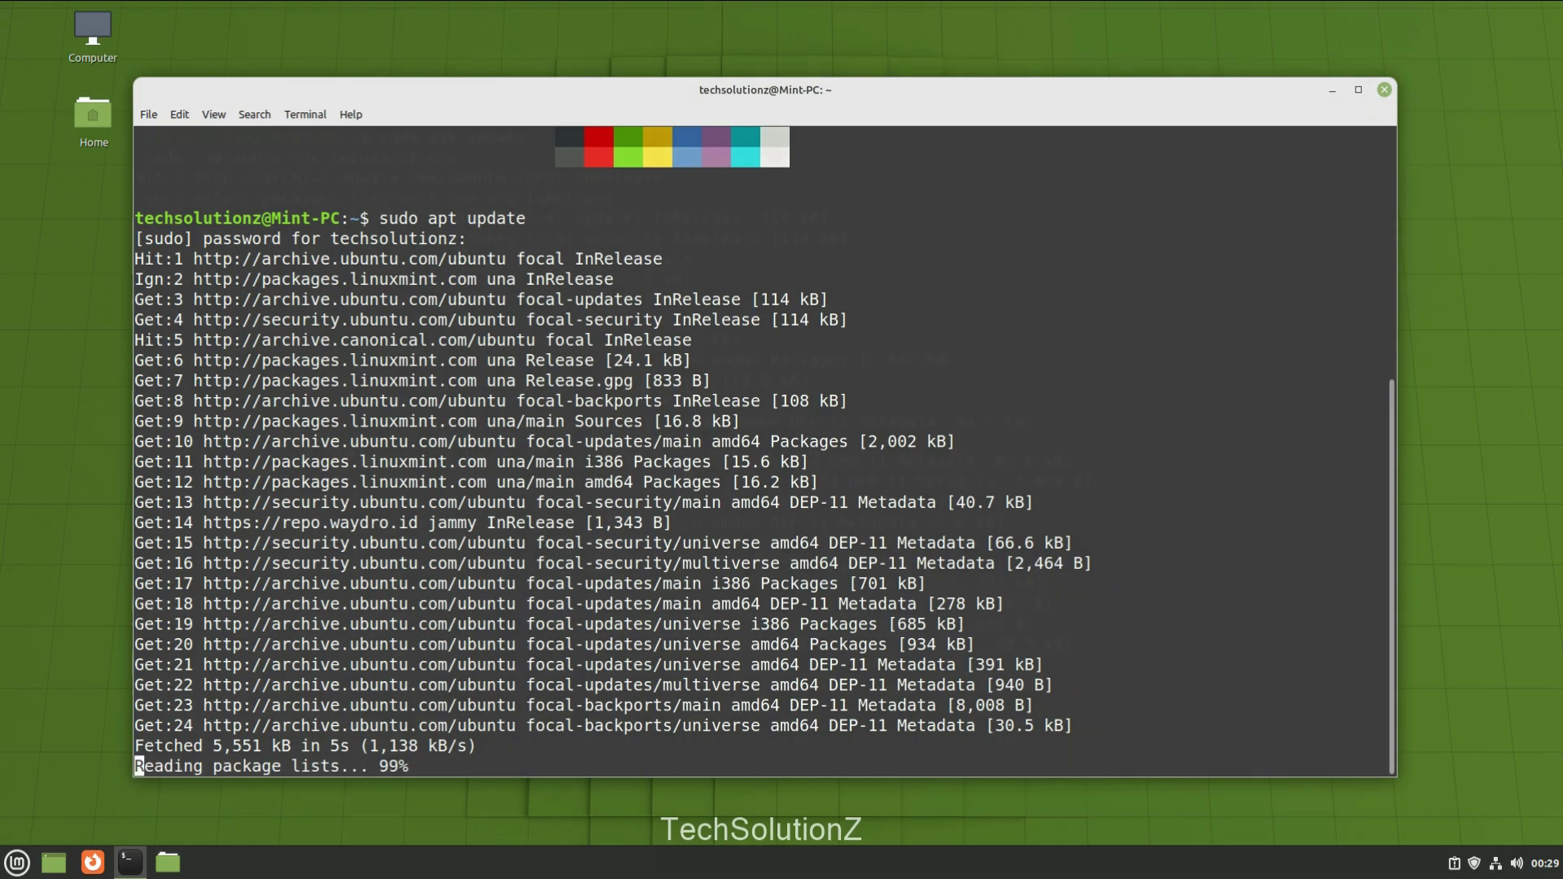
Step: Clear the terminal and install the mintupgrade package with sudo apt install, confirming with Y
{"action": "type", "text": "clear"}
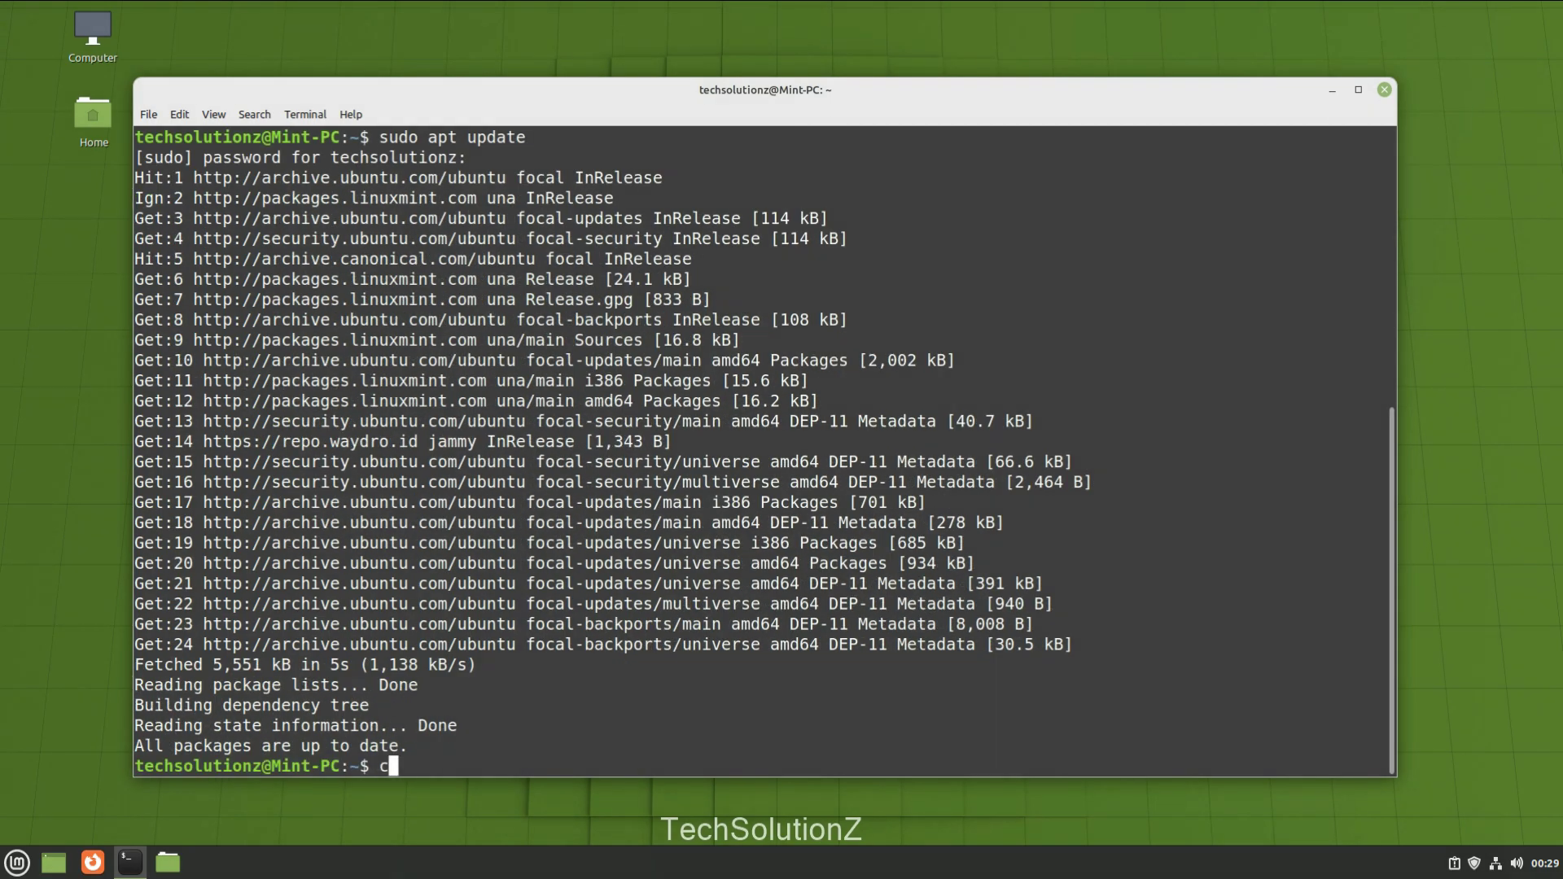
{"action": "key", "text": "Return"}
{"action": "type", "text": "sudo "}
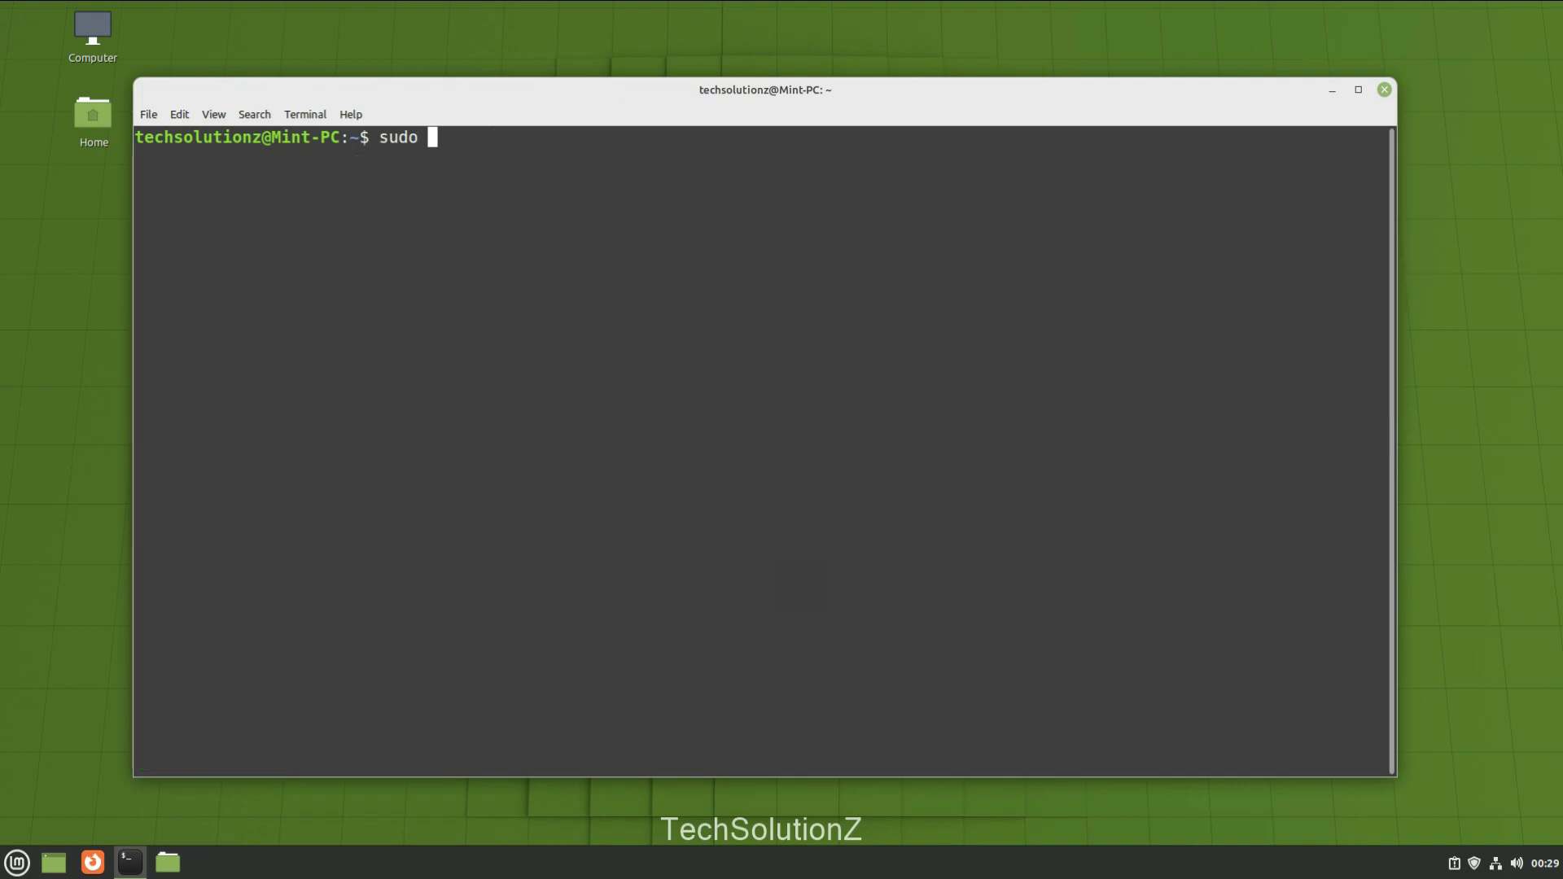
{"action": "type", "text": "apt install mintupgrade"}
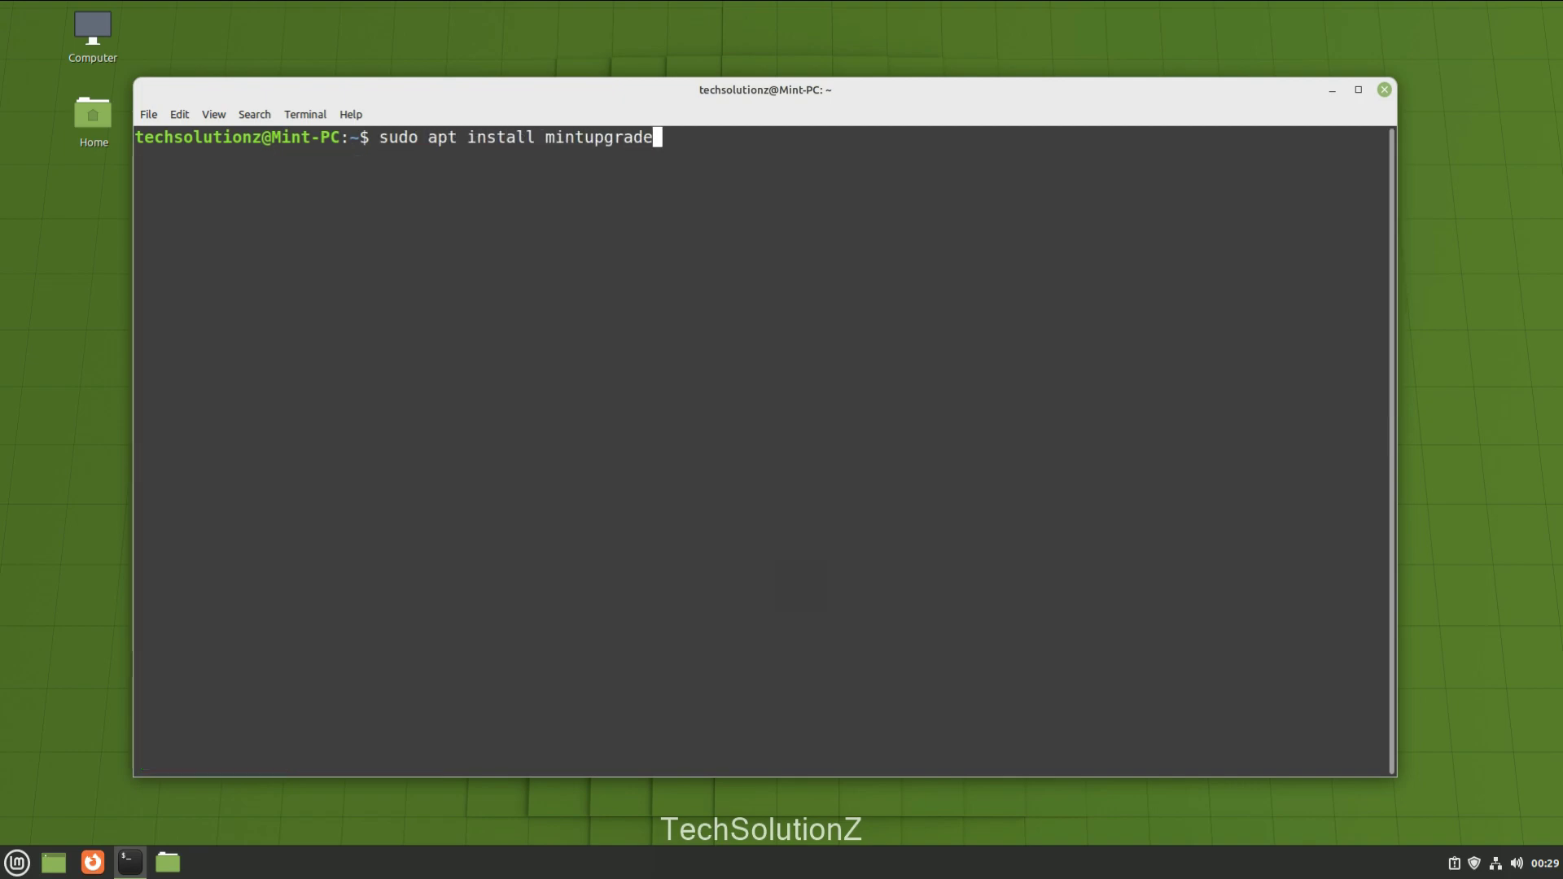
{"action": "key", "text": "Return"}
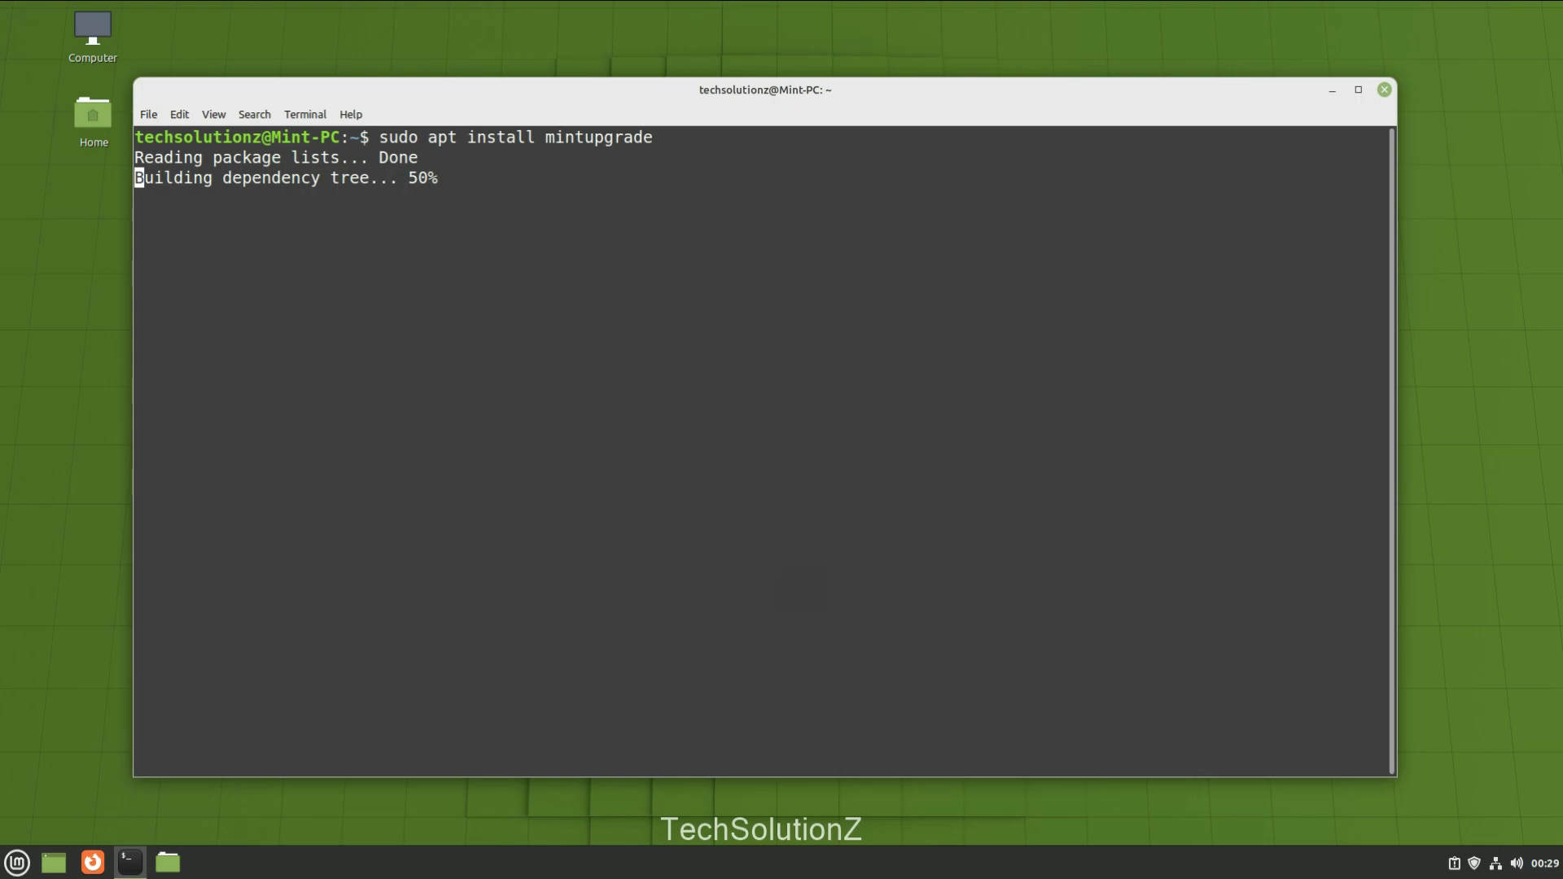
{"action": "type", "text": "Y"}
{"action": "key", "text": "Return"}
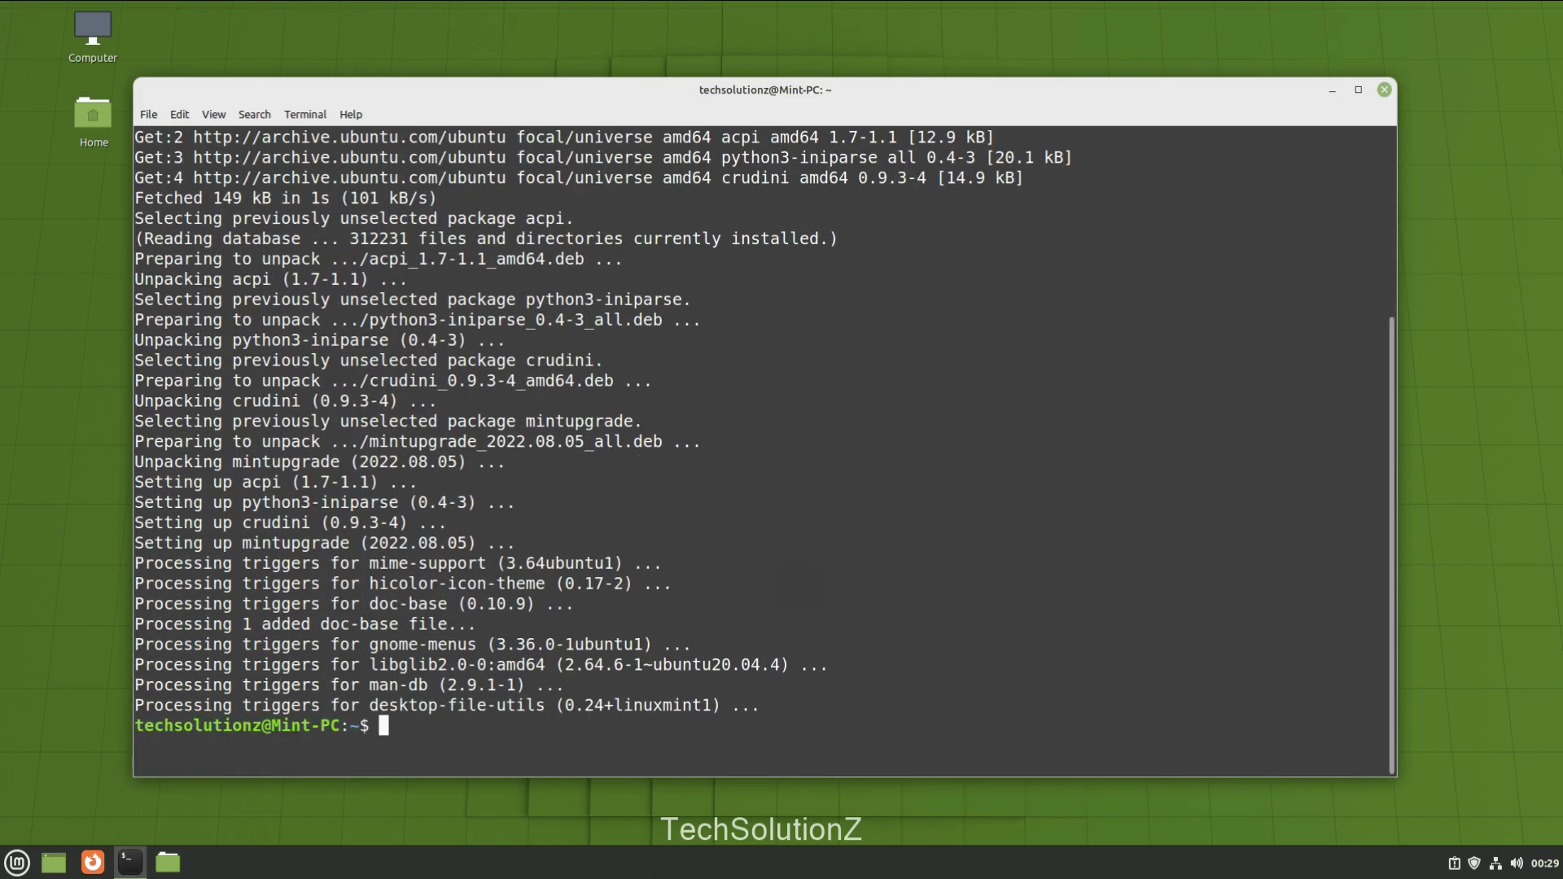
Step: Clear the terminal again and type the sudo mintupgrade command
{"action": "type", "text": "clear"}
{"action": "key", "text": "Return"}
{"action": "type", "text": "sudo mintu"}
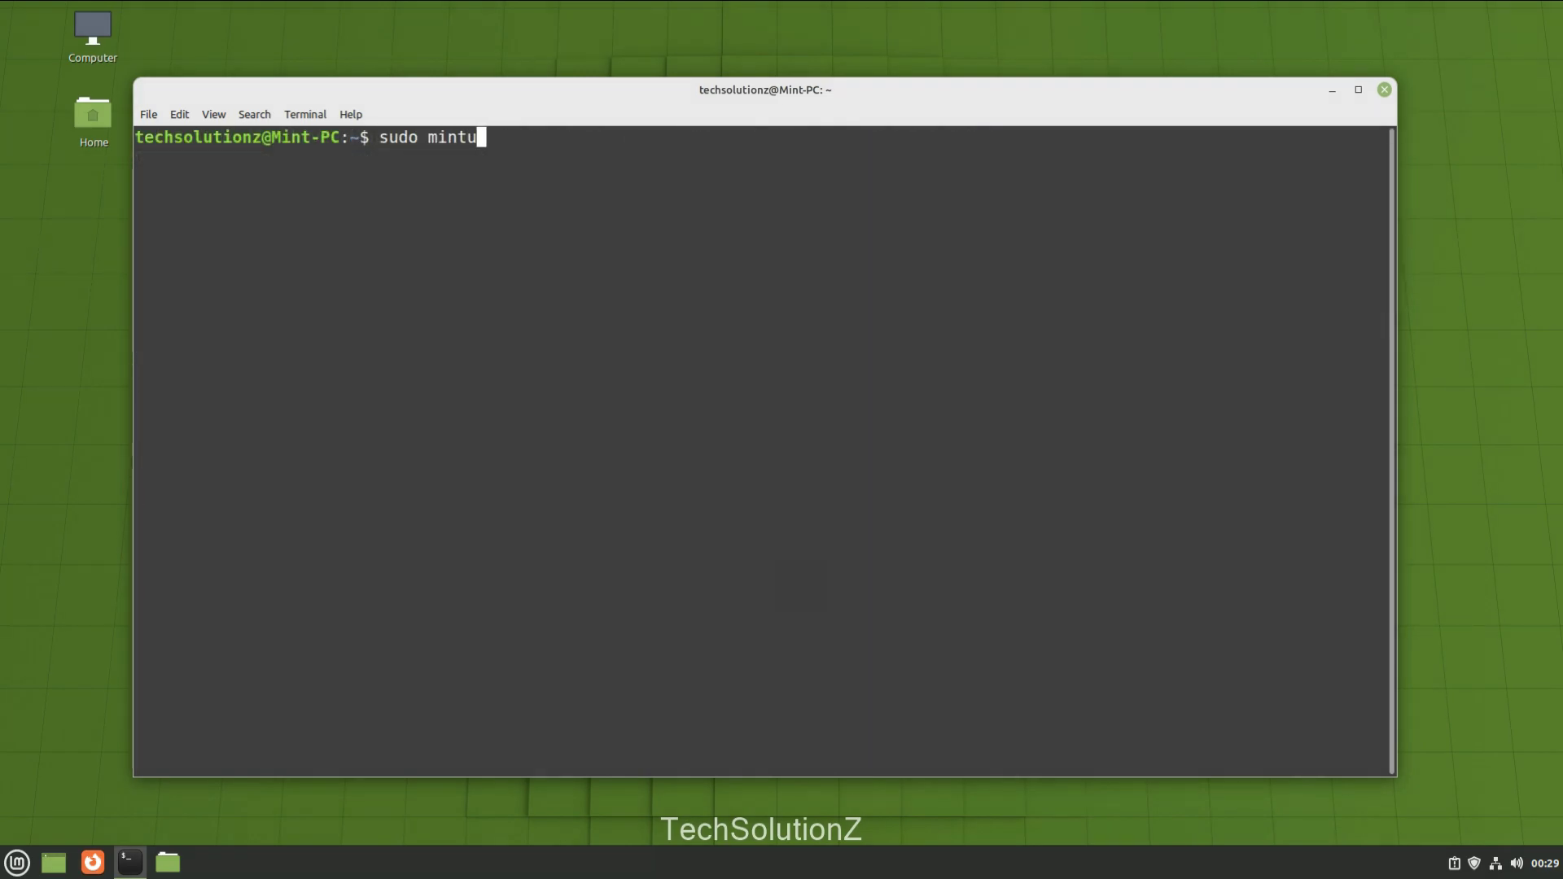
{"action": "type", "text": "pgrade"}
Step: Launch the Upgrade Tool, minimize the terminal, and check its About version 2022.08.05
{"action": "key", "text": "Return"}
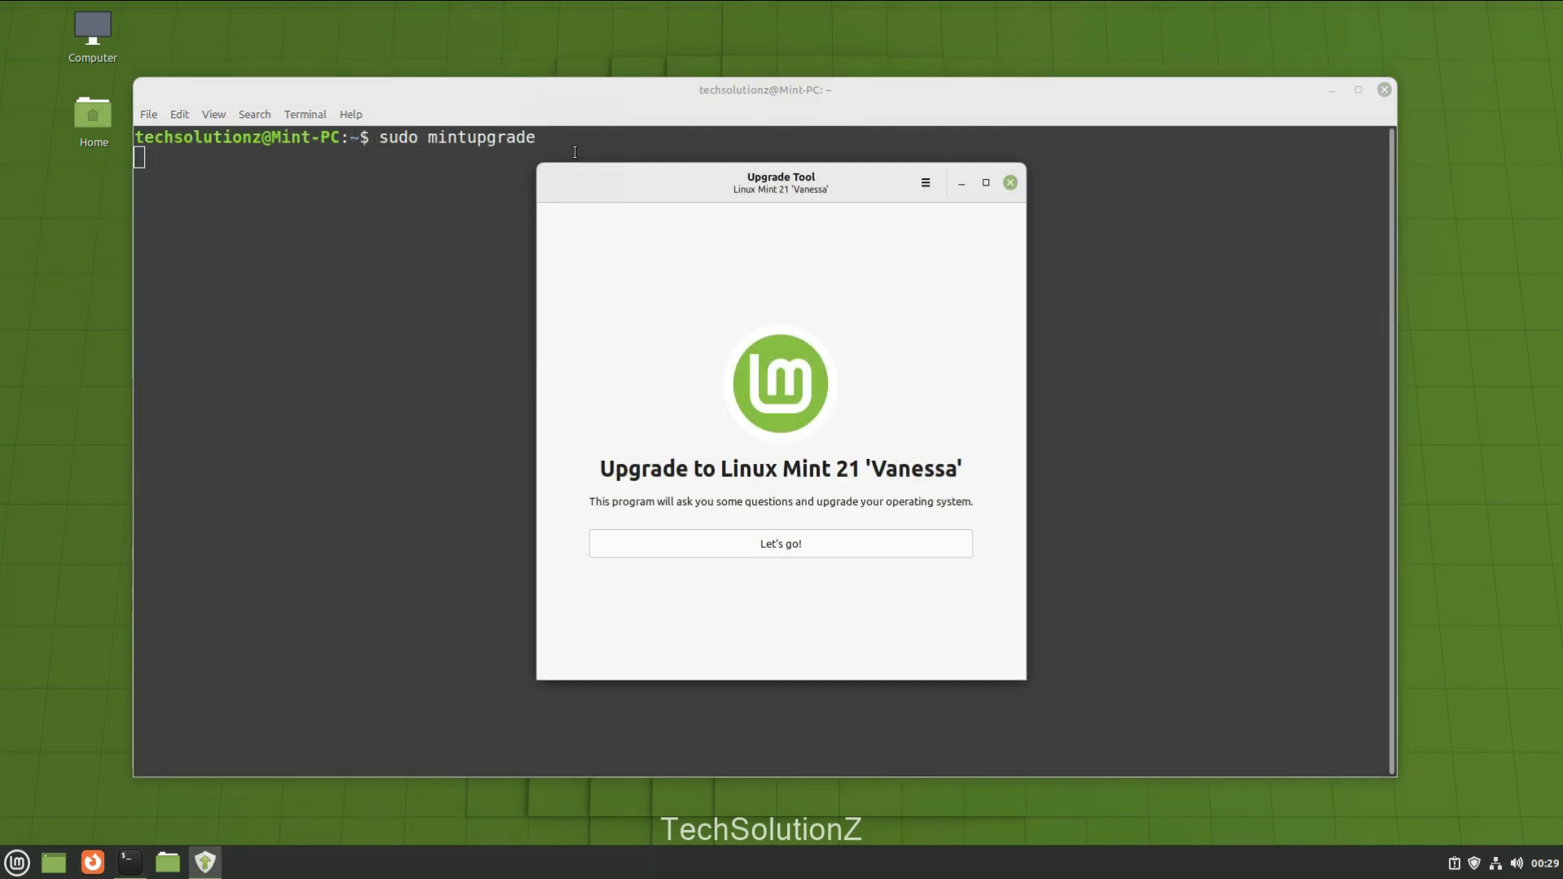
{"action": "left_click", "coordinate": [1331, 90]}
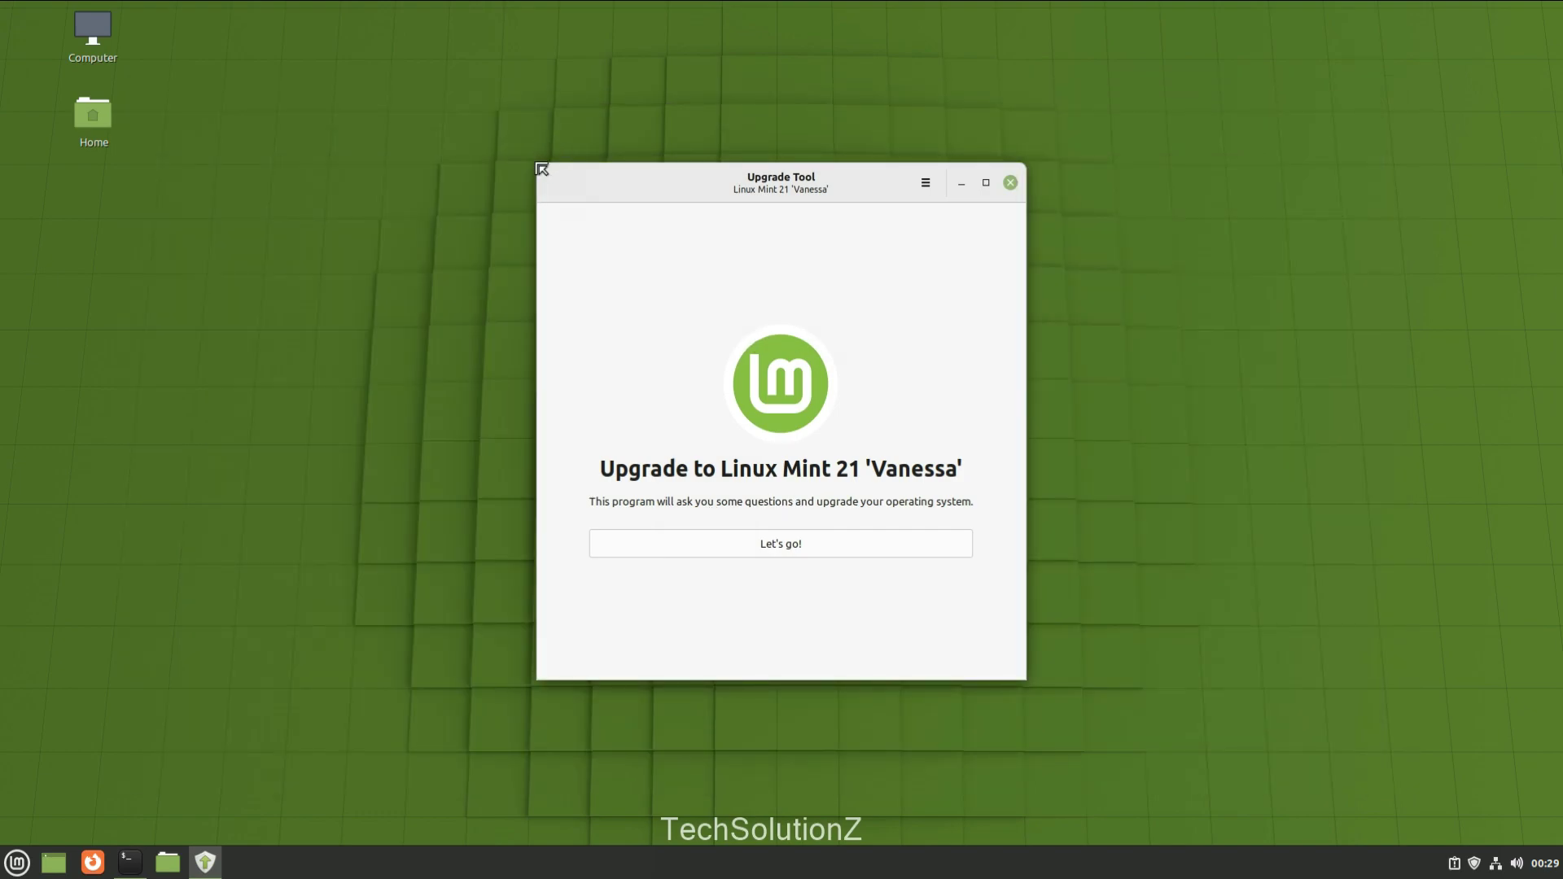
{"action": "left_click", "coordinate": [926, 185]}
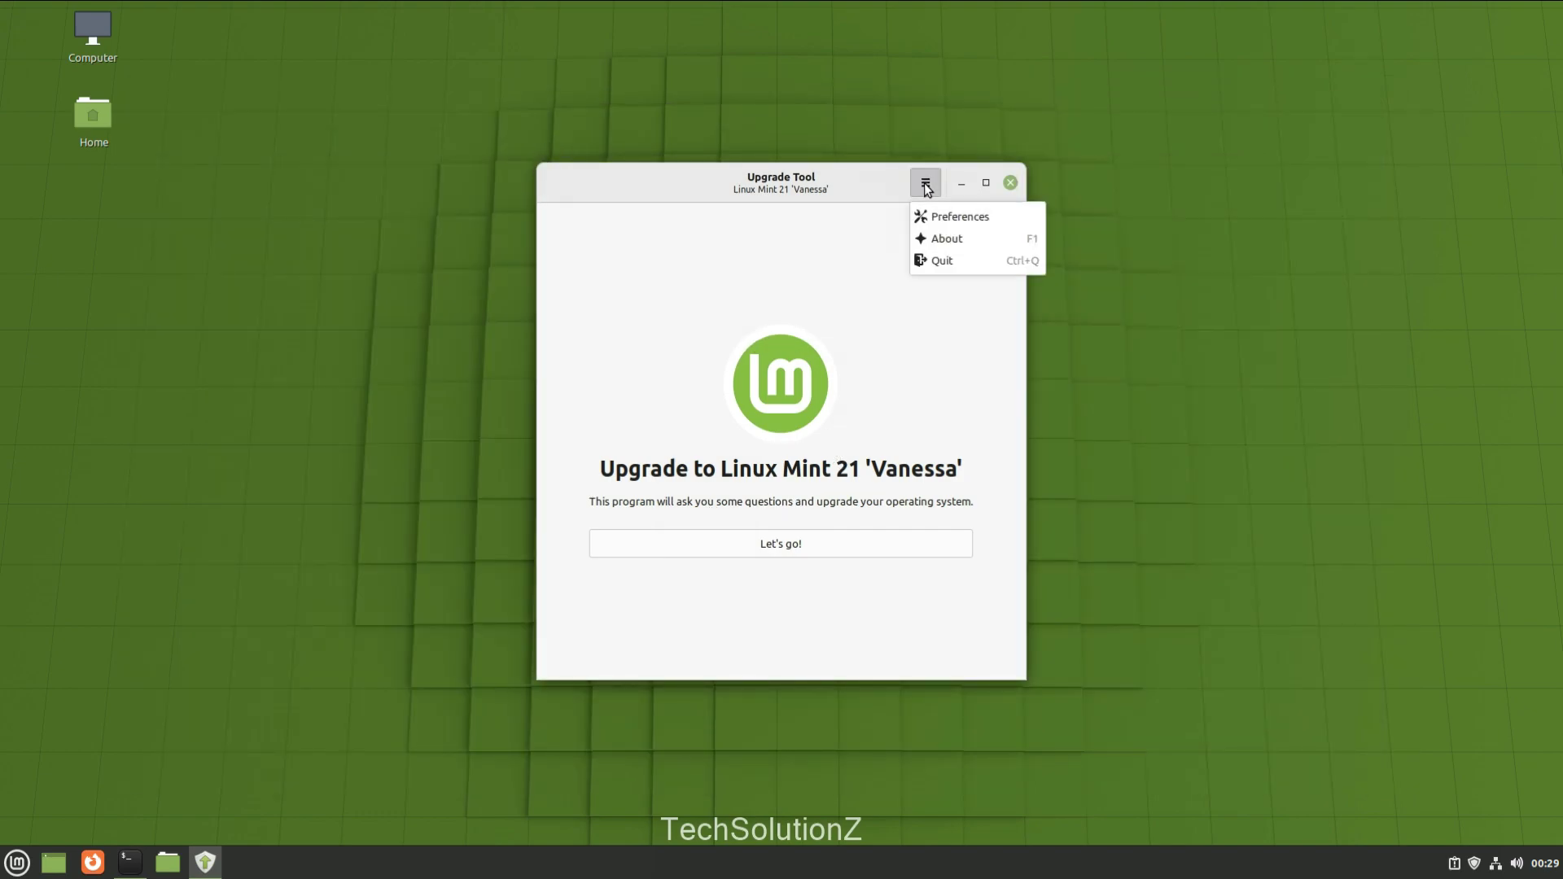
{"action": "left_click", "coordinate": [946, 237]}
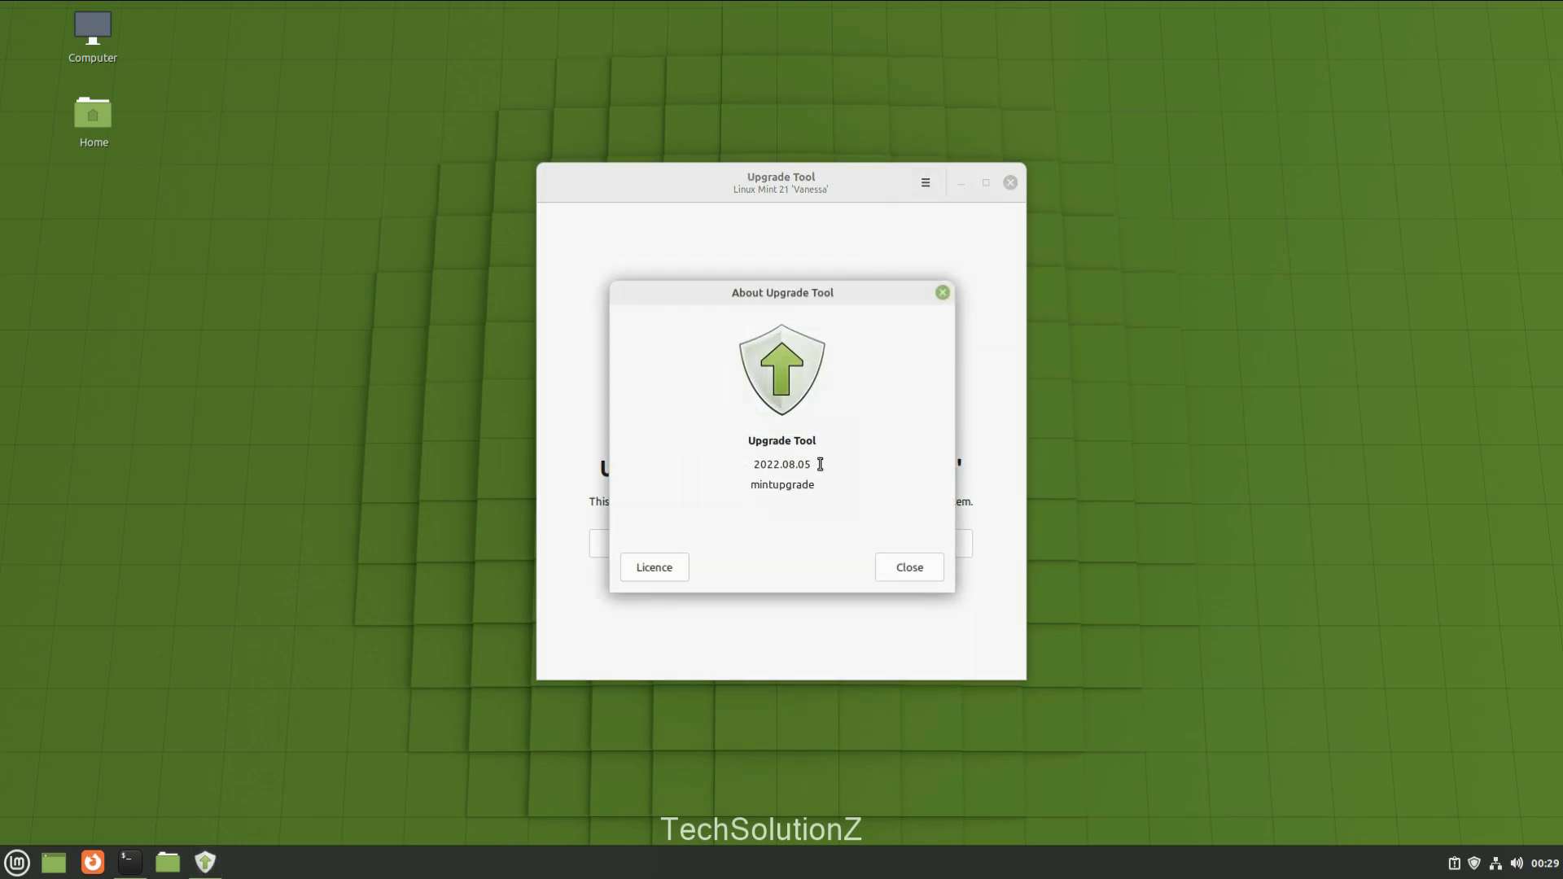
{"action": "left_click_drag", "start_coordinate": [819, 464], "coordinate": [726, 454]}
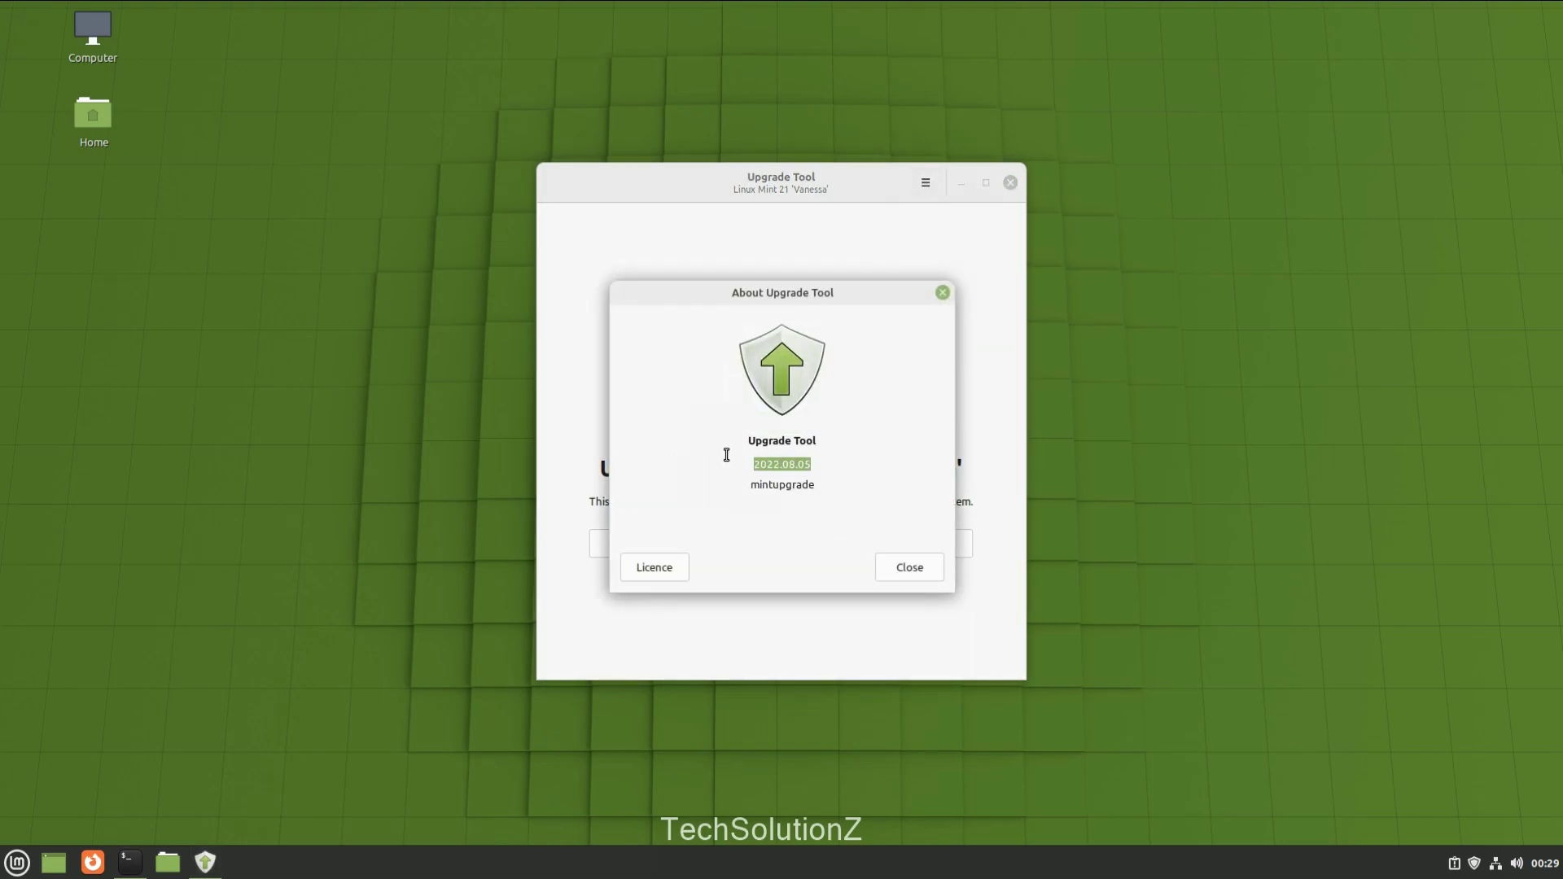
{"action": "left_click", "coordinate": [912, 572]}
Step: Start the upgrade to Linux Mint 21 and acknowledge the Phase 1 preparation notice
{"action": "left_click", "coordinate": [829, 552]}
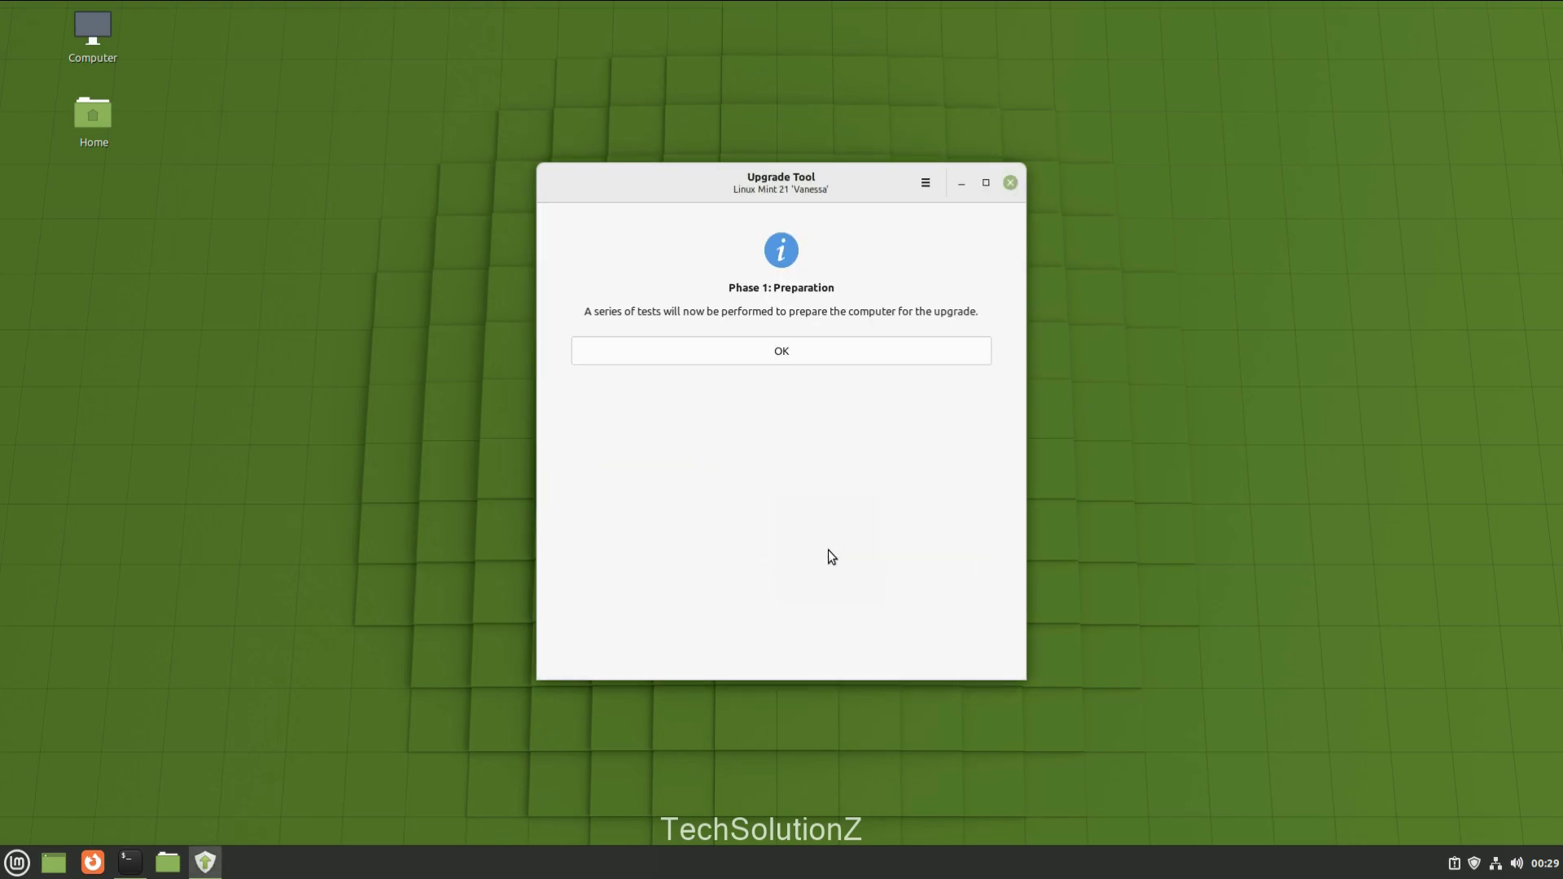
{"action": "left_click", "coordinate": [803, 353]}
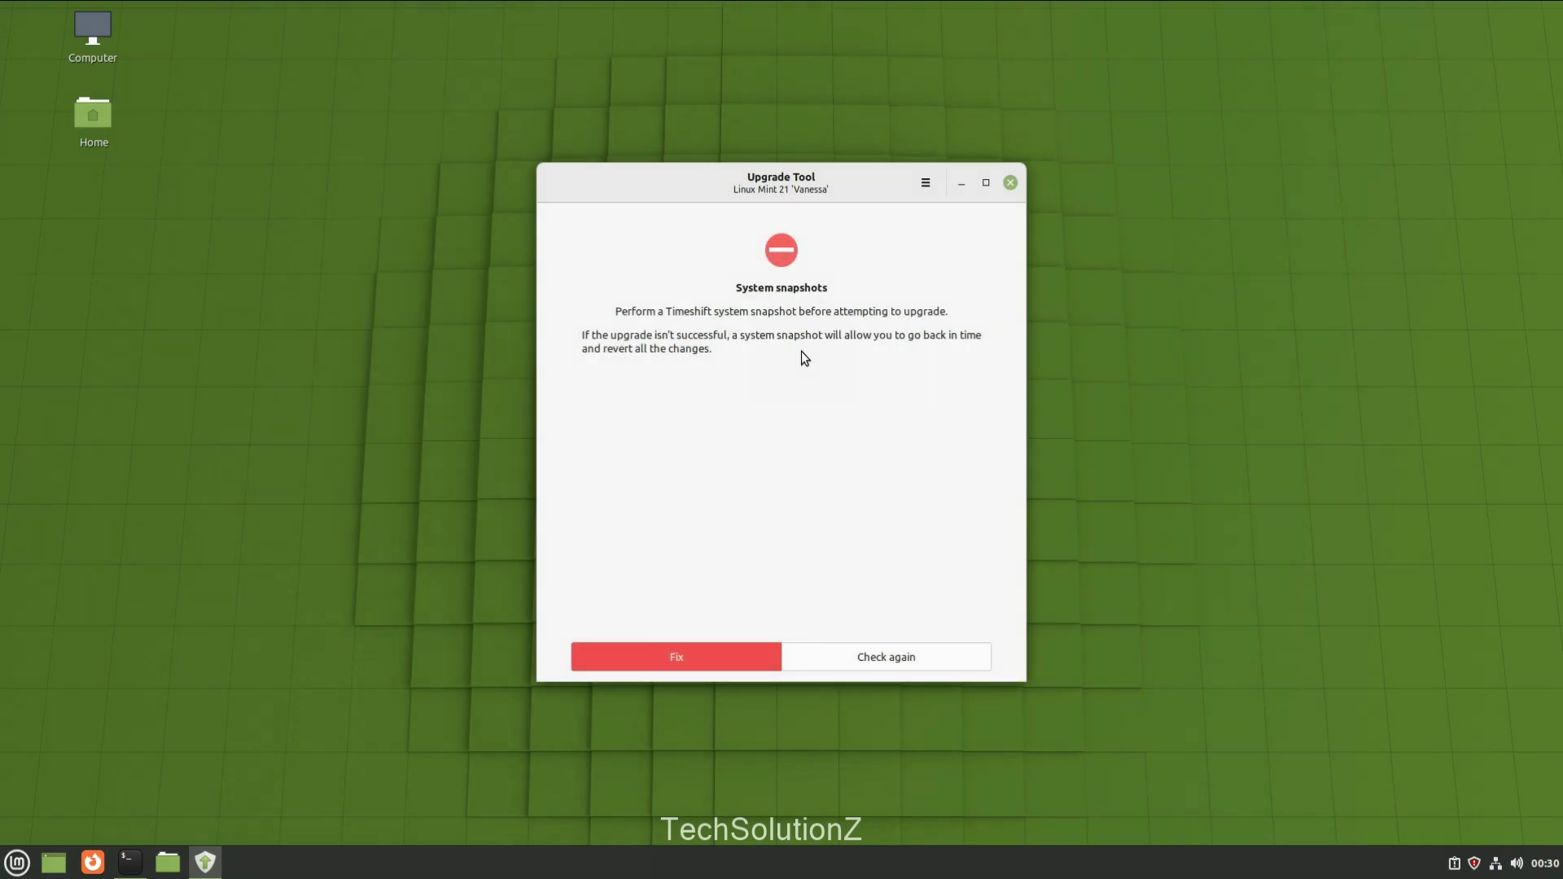
Step: Set up Timeshift with RSYNC on sda5, create a system snapshot, then close Timeshift
{"action": "left_click", "coordinate": [705, 656]}
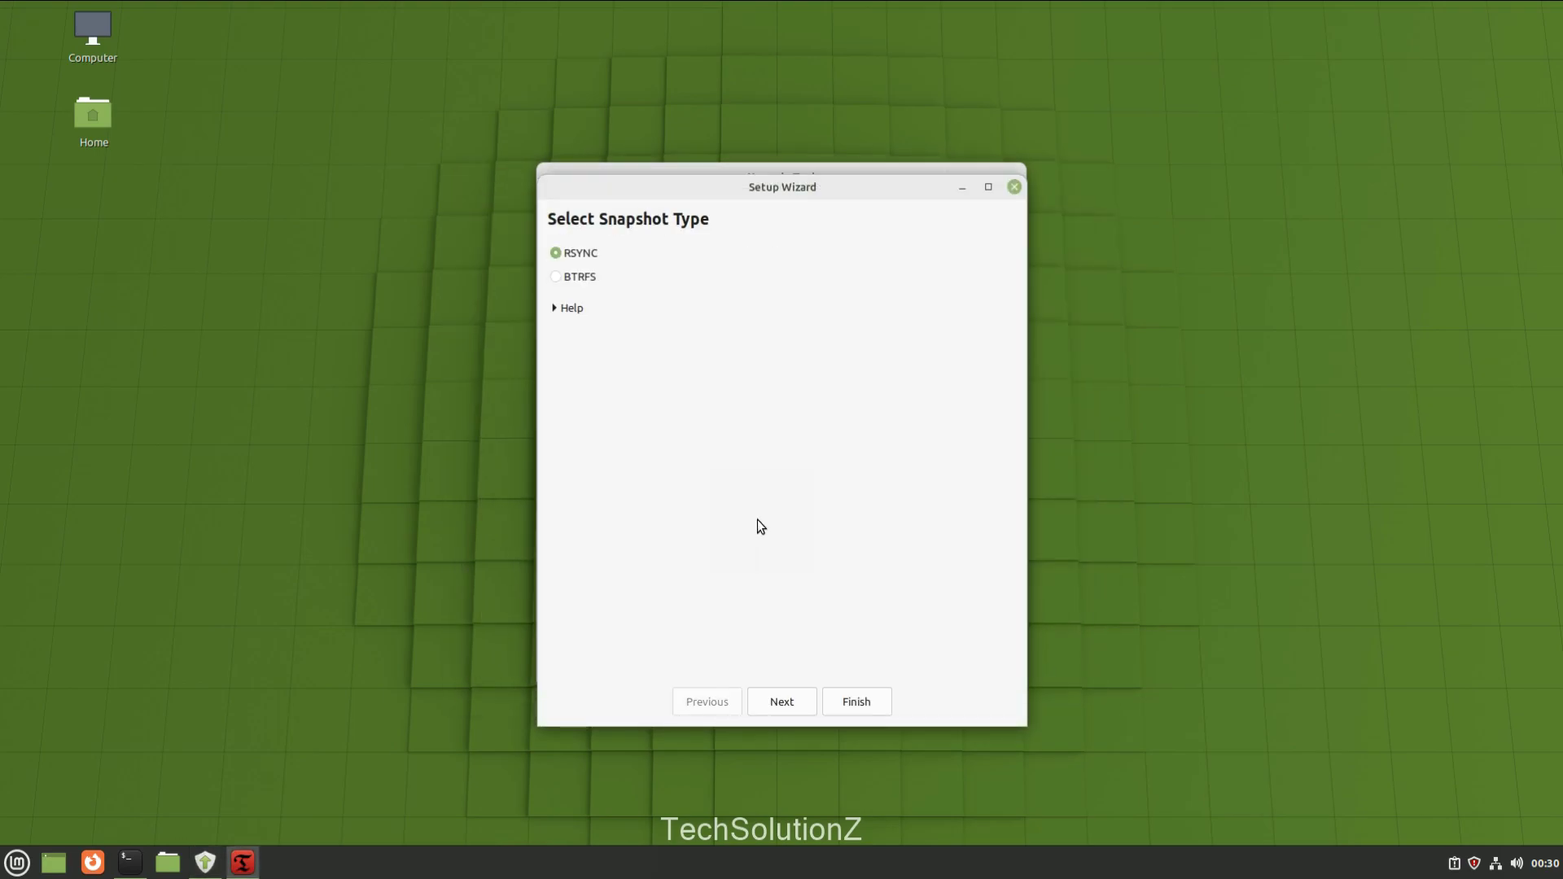
{"action": "left_click", "coordinate": [783, 702]}
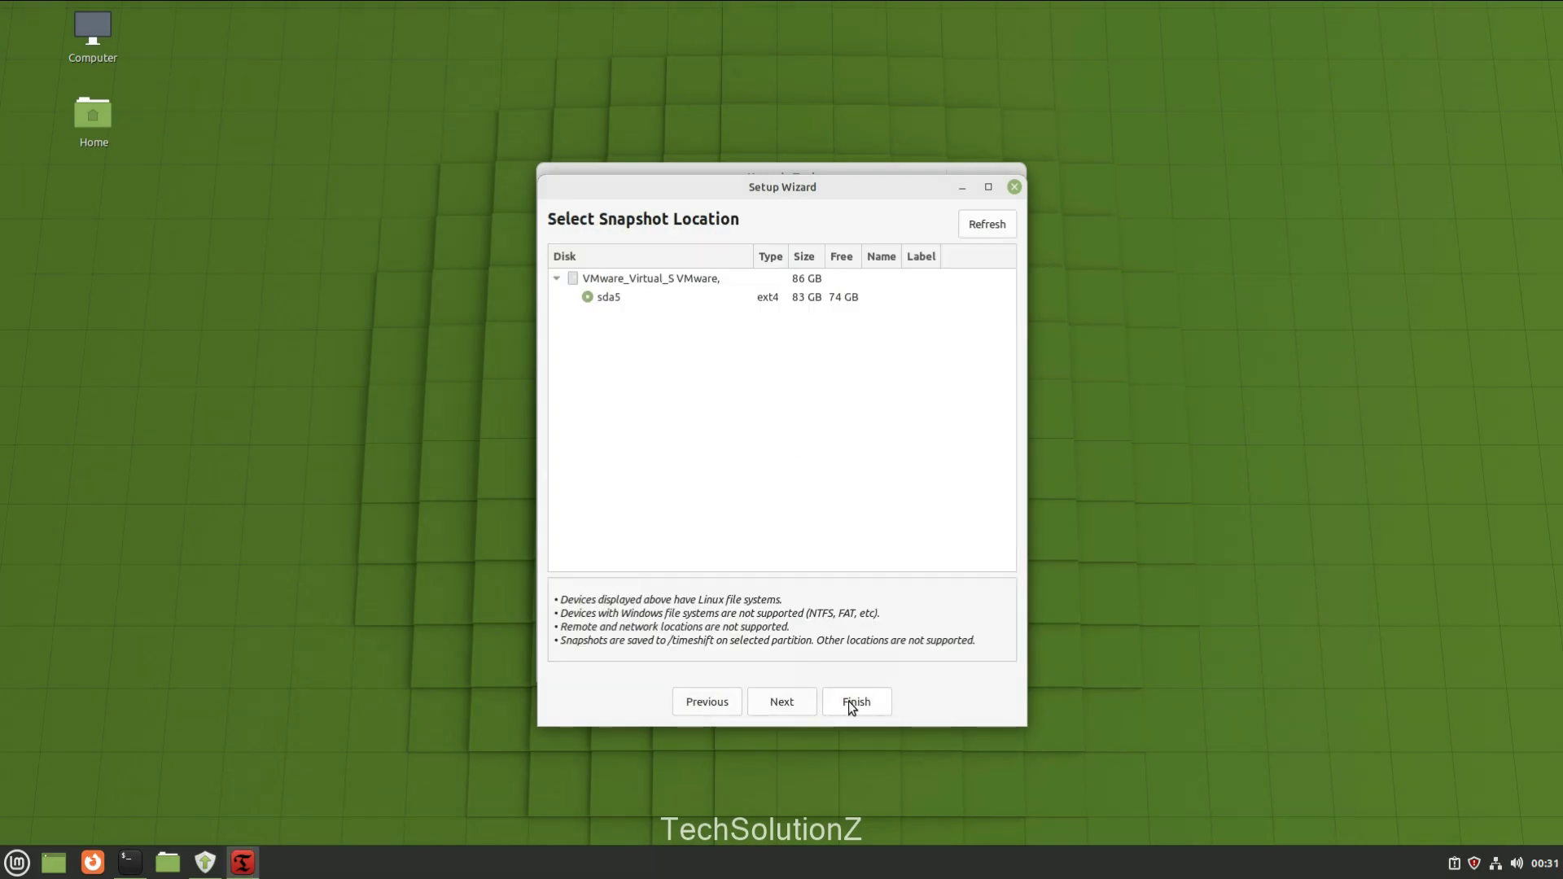
{"action": "left_click", "coordinate": [848, 701]}
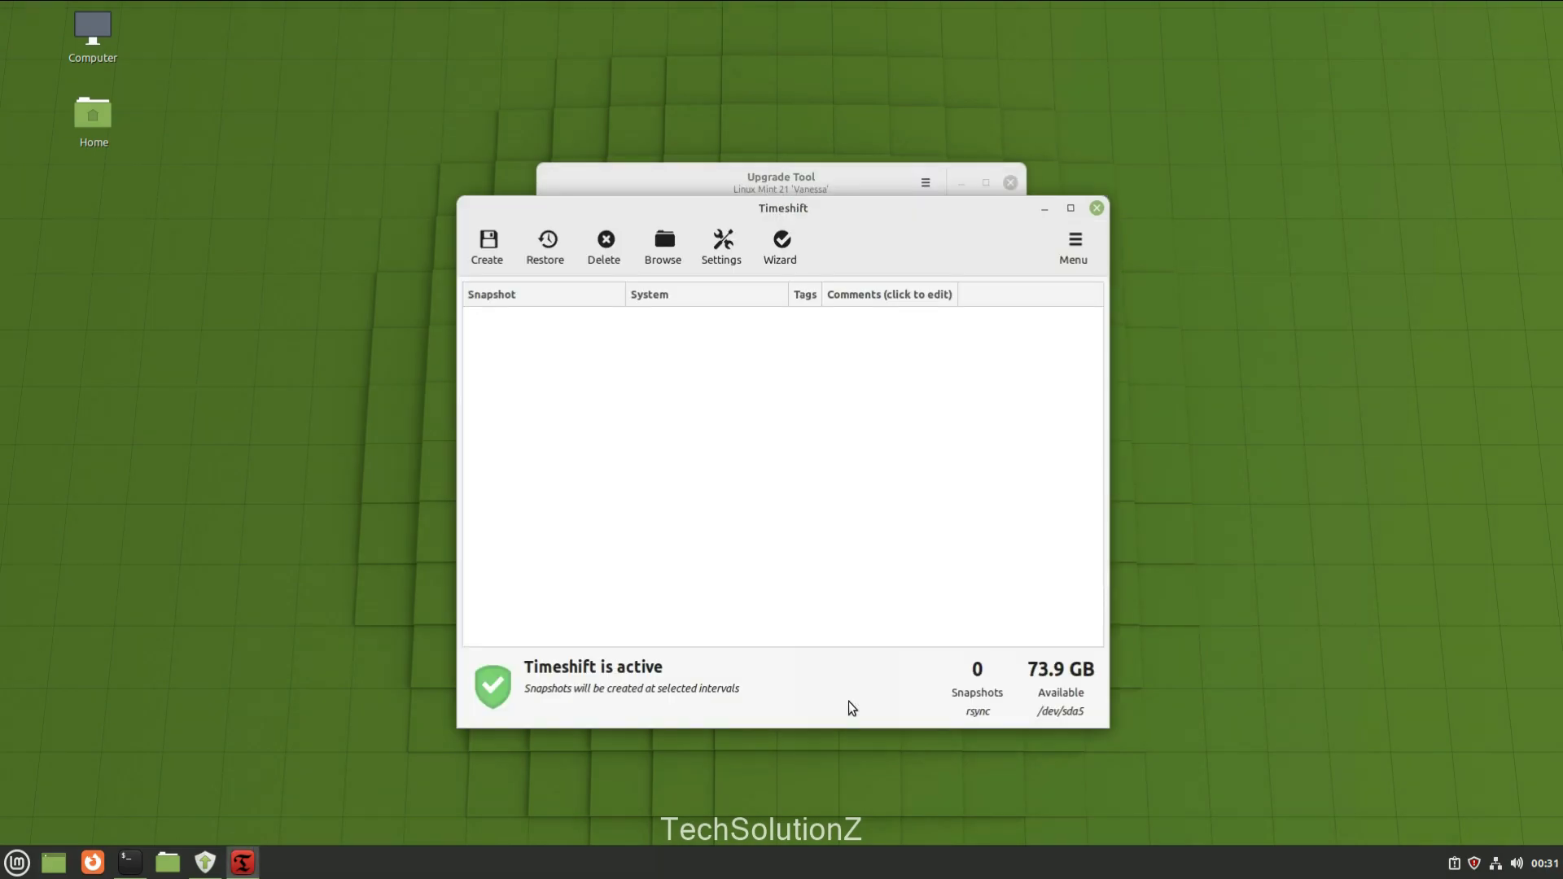
{"action": "left_click", "coordinate": [494, 262]}
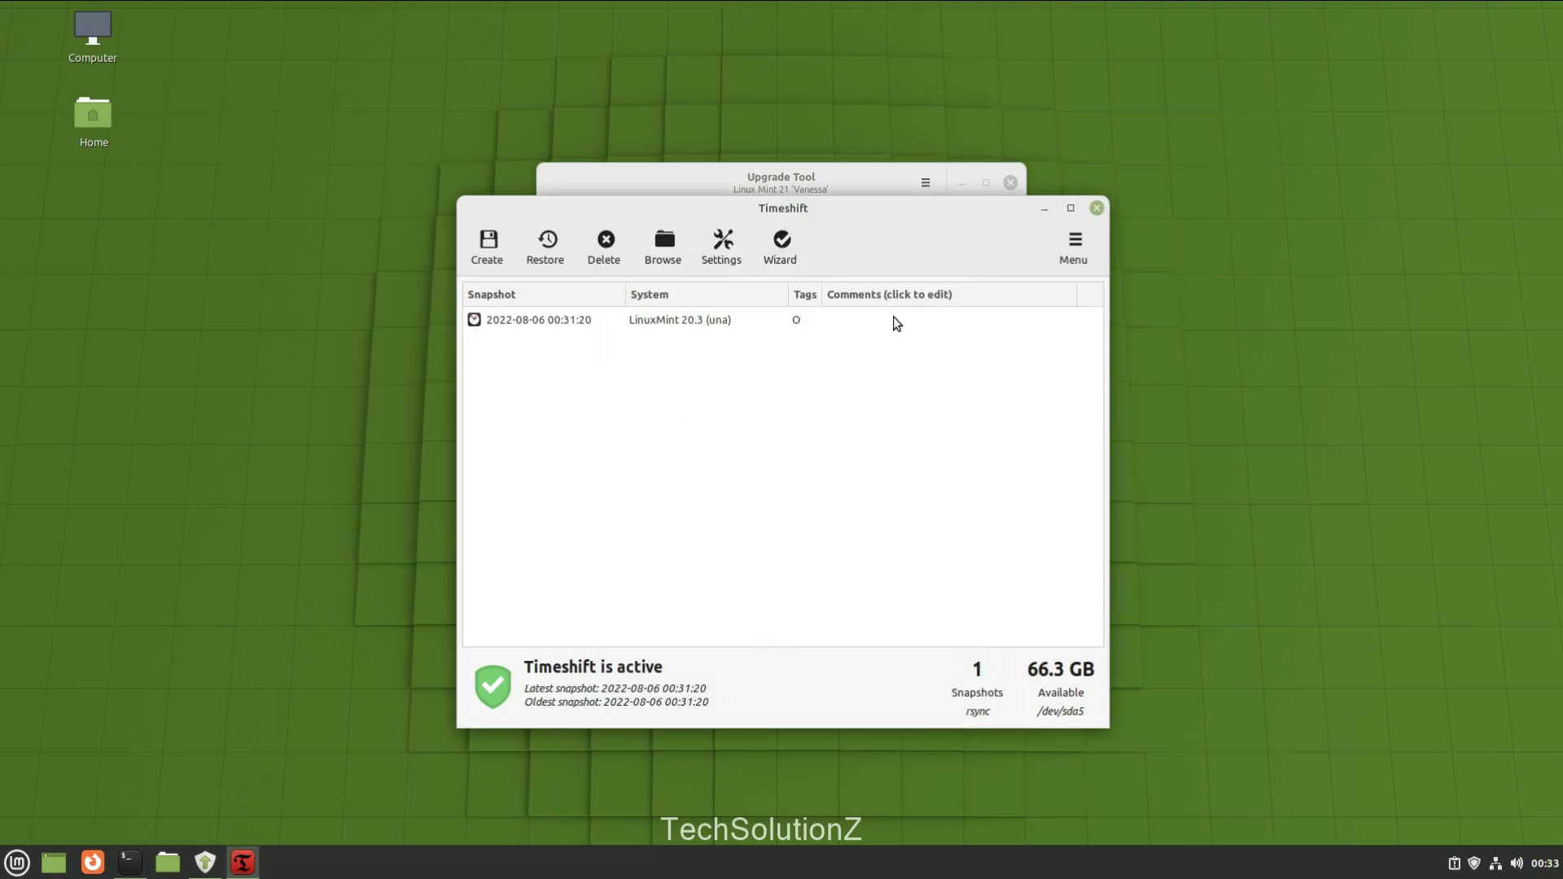
{"action": "left_click", "coordinate": [1096, 209]}
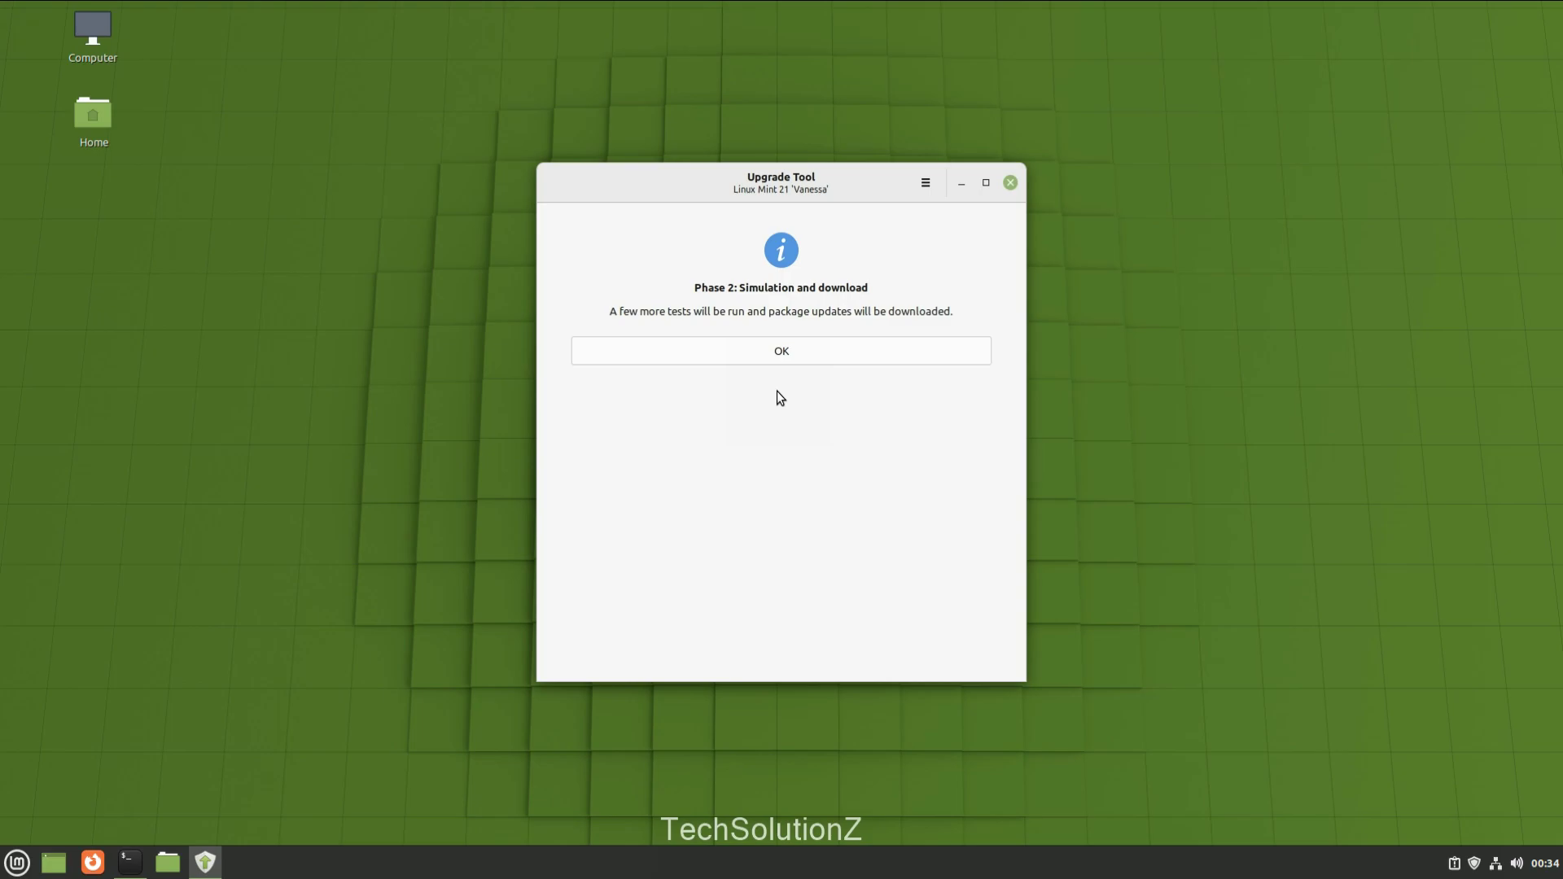
Step: Run the Phase 2 simulation, review its package lists, and accept the 1.7 GB download
{"action": "left_click", "coordinate": [812, 358]}
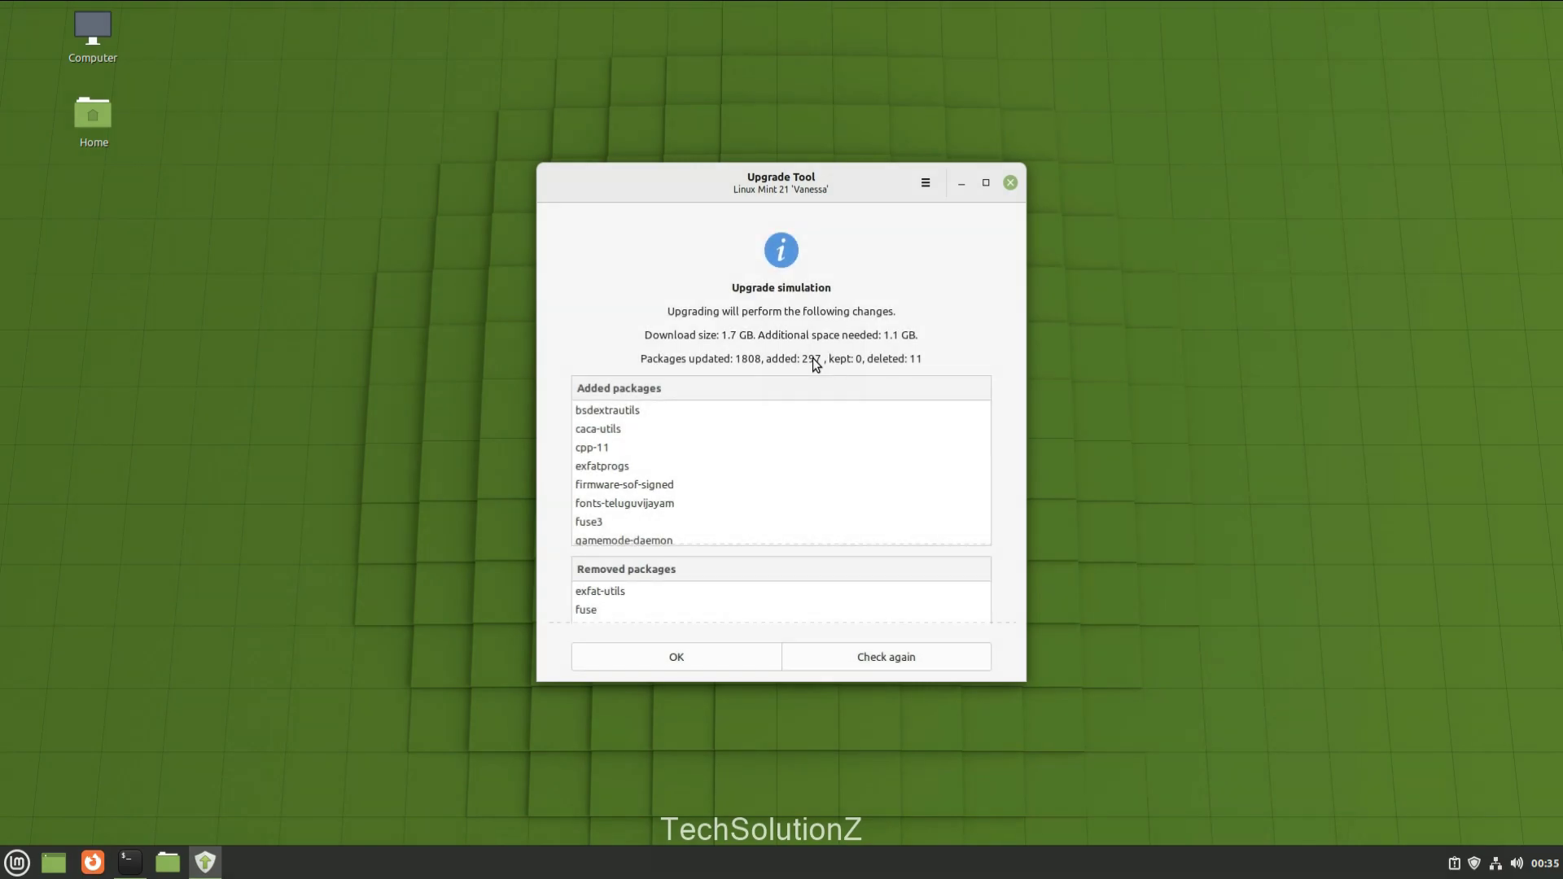
{"action": "scroll", "coordinate": [815, 363], "scroll_direction": "down", "scroll_amount": 5}
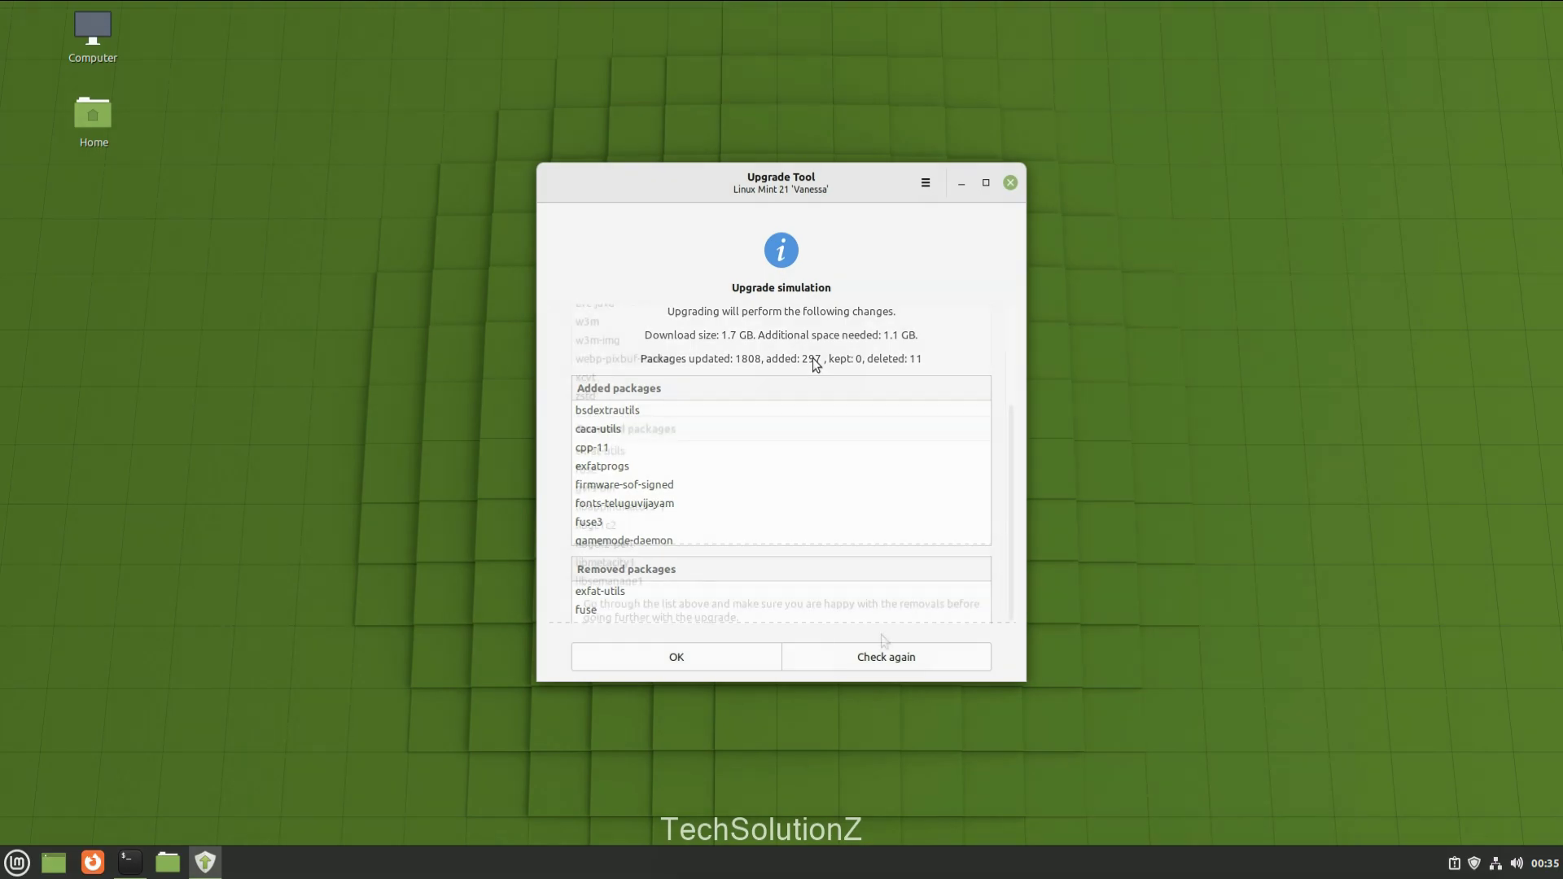
{"action": "left_click", "coordinate": [692, 657]}
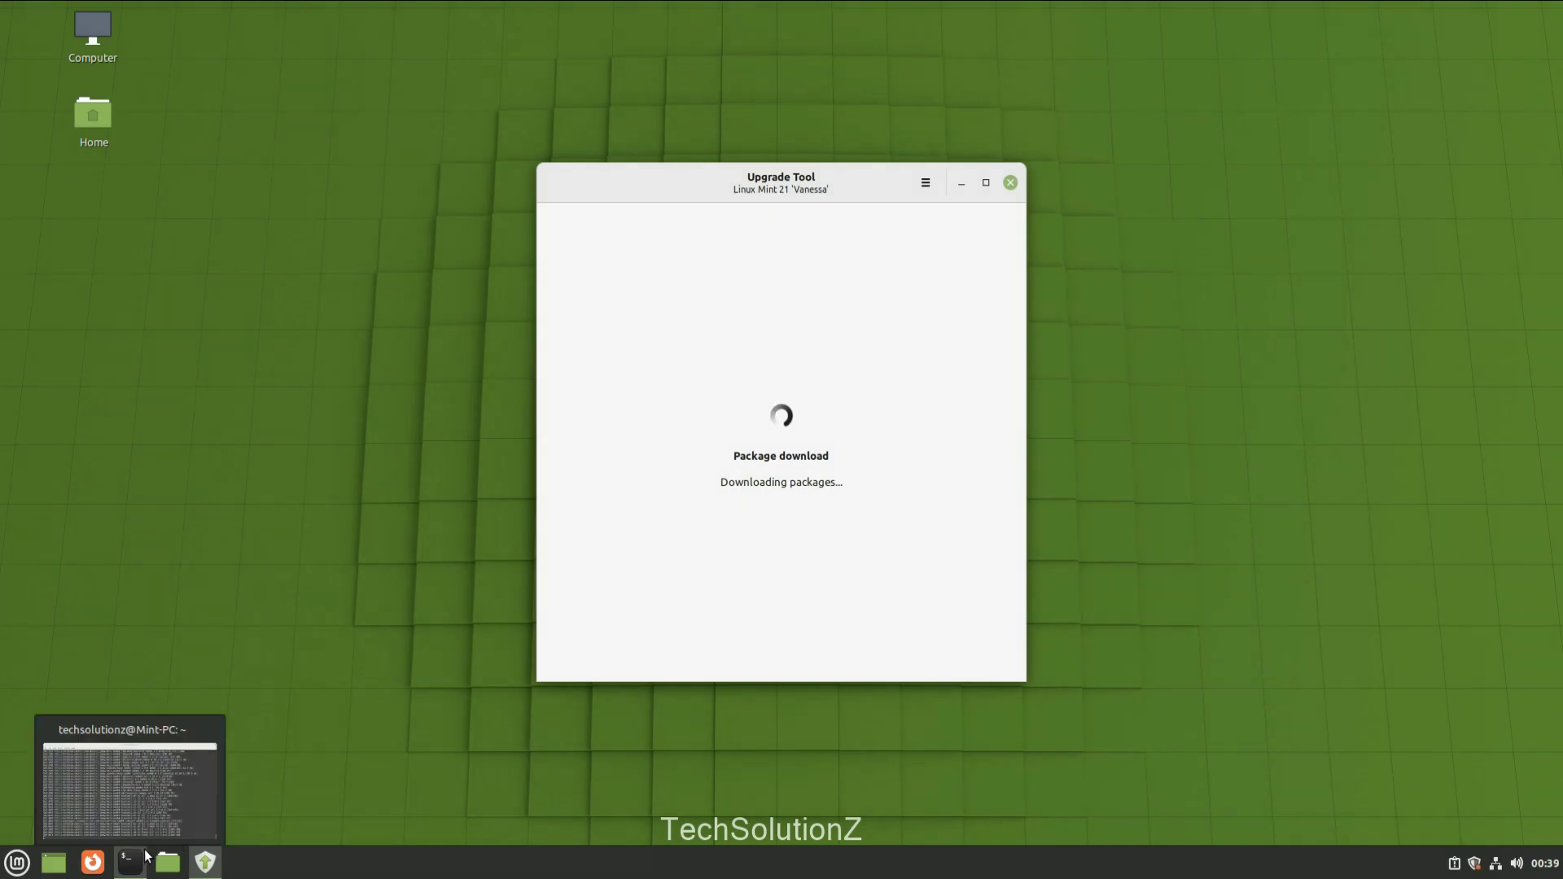
Step: Check the apt download progress in the terminal, then return to the Upgrade Tool
{"action": "left_click", "coordinate": [129, 862]}
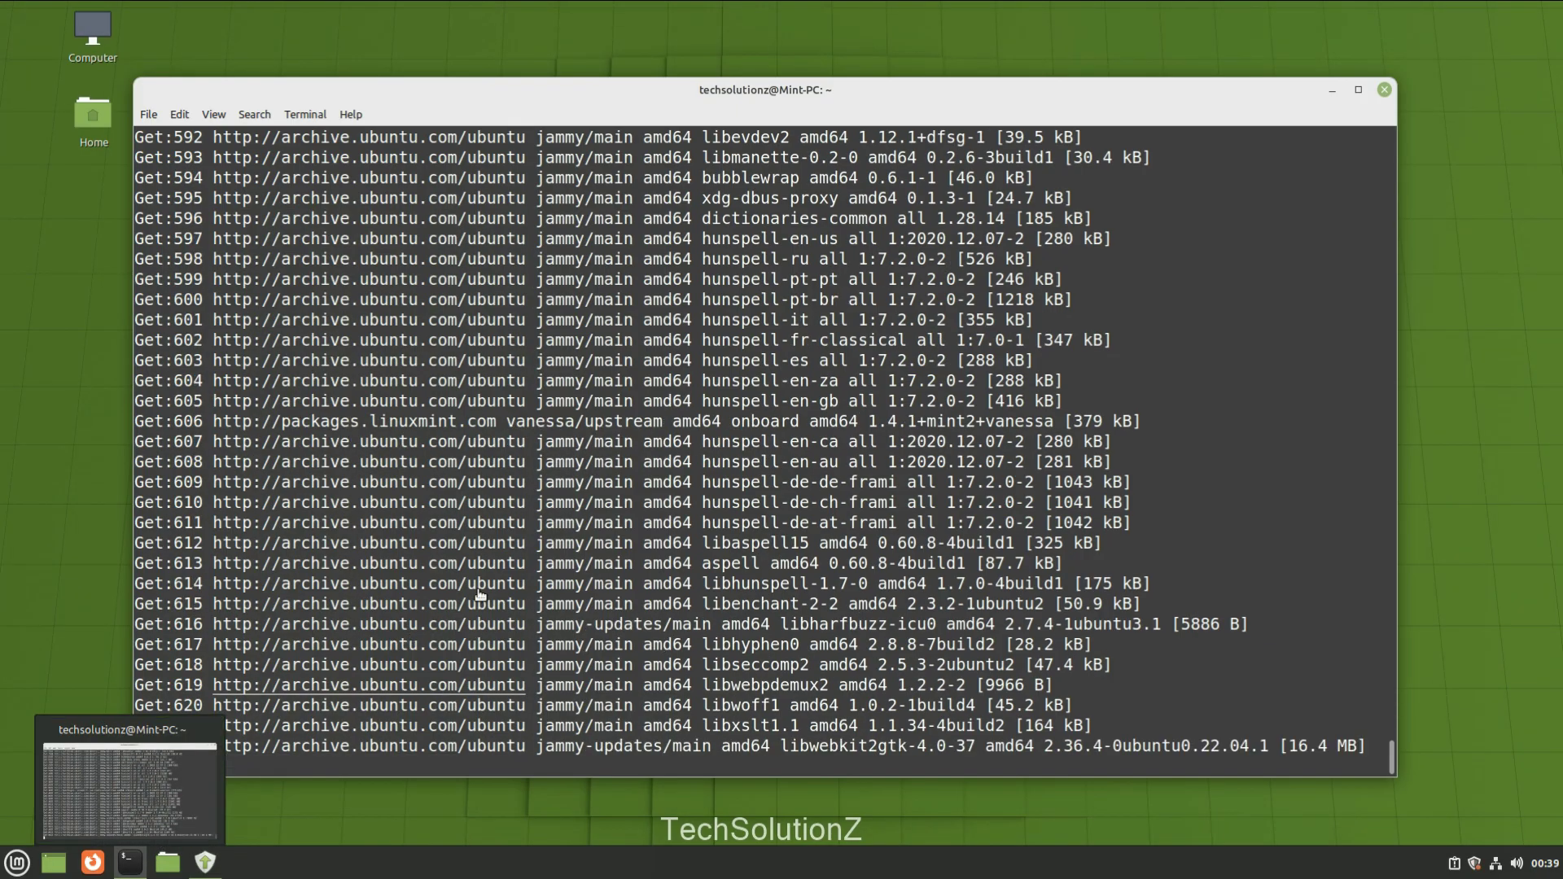
{"action": "left_click", "coordinate": [205, 862]}
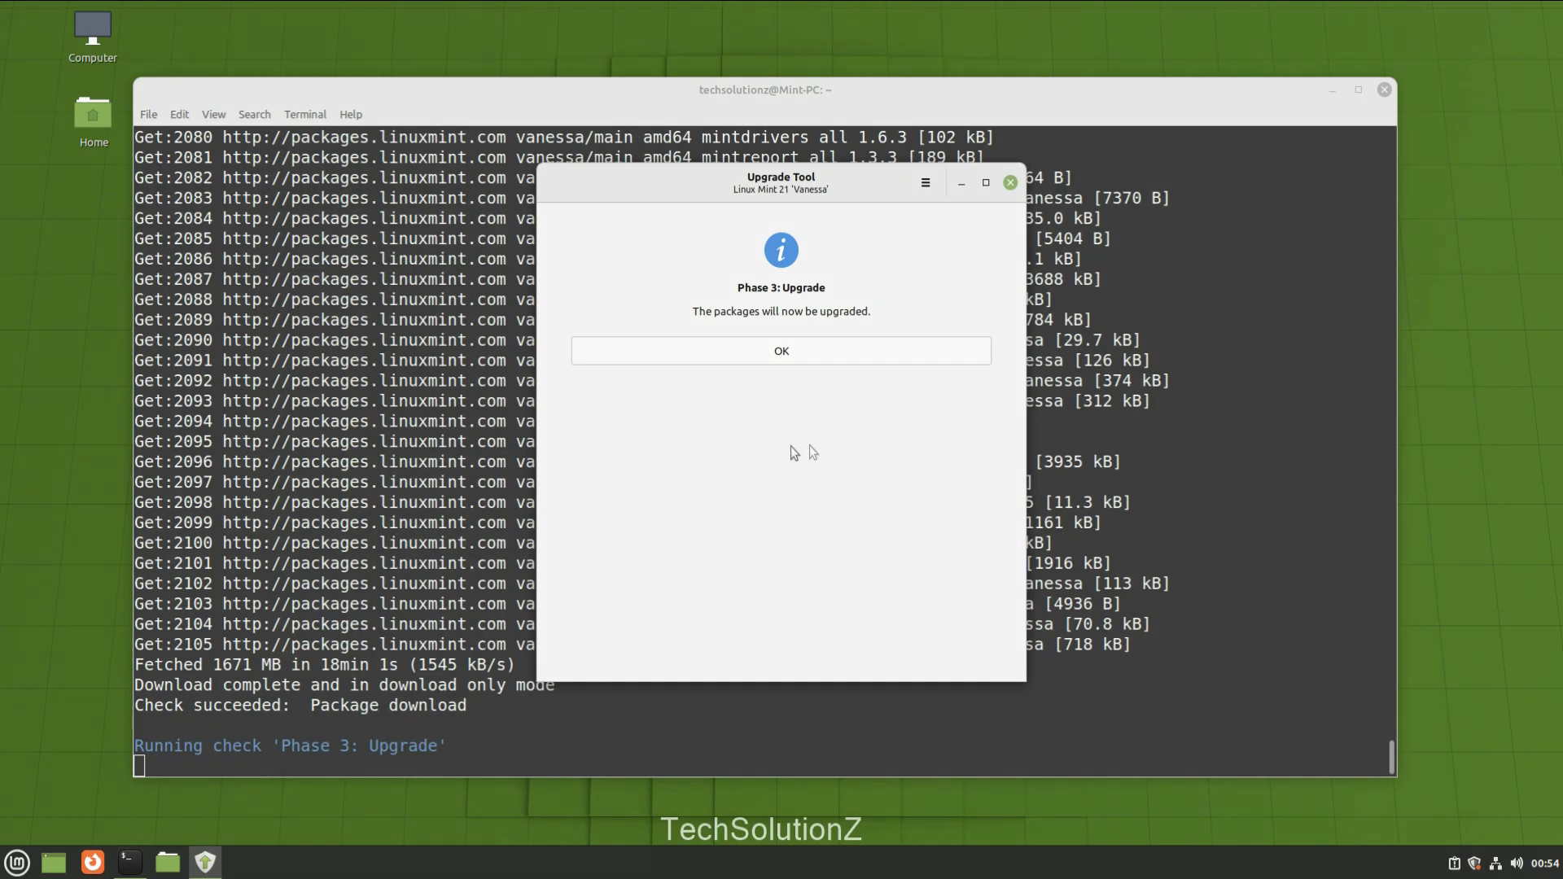
Step: Start the Phase 3 package upgrade and fix the orphan packages
{"action": "left_click", "coordinate": [804, 358]}
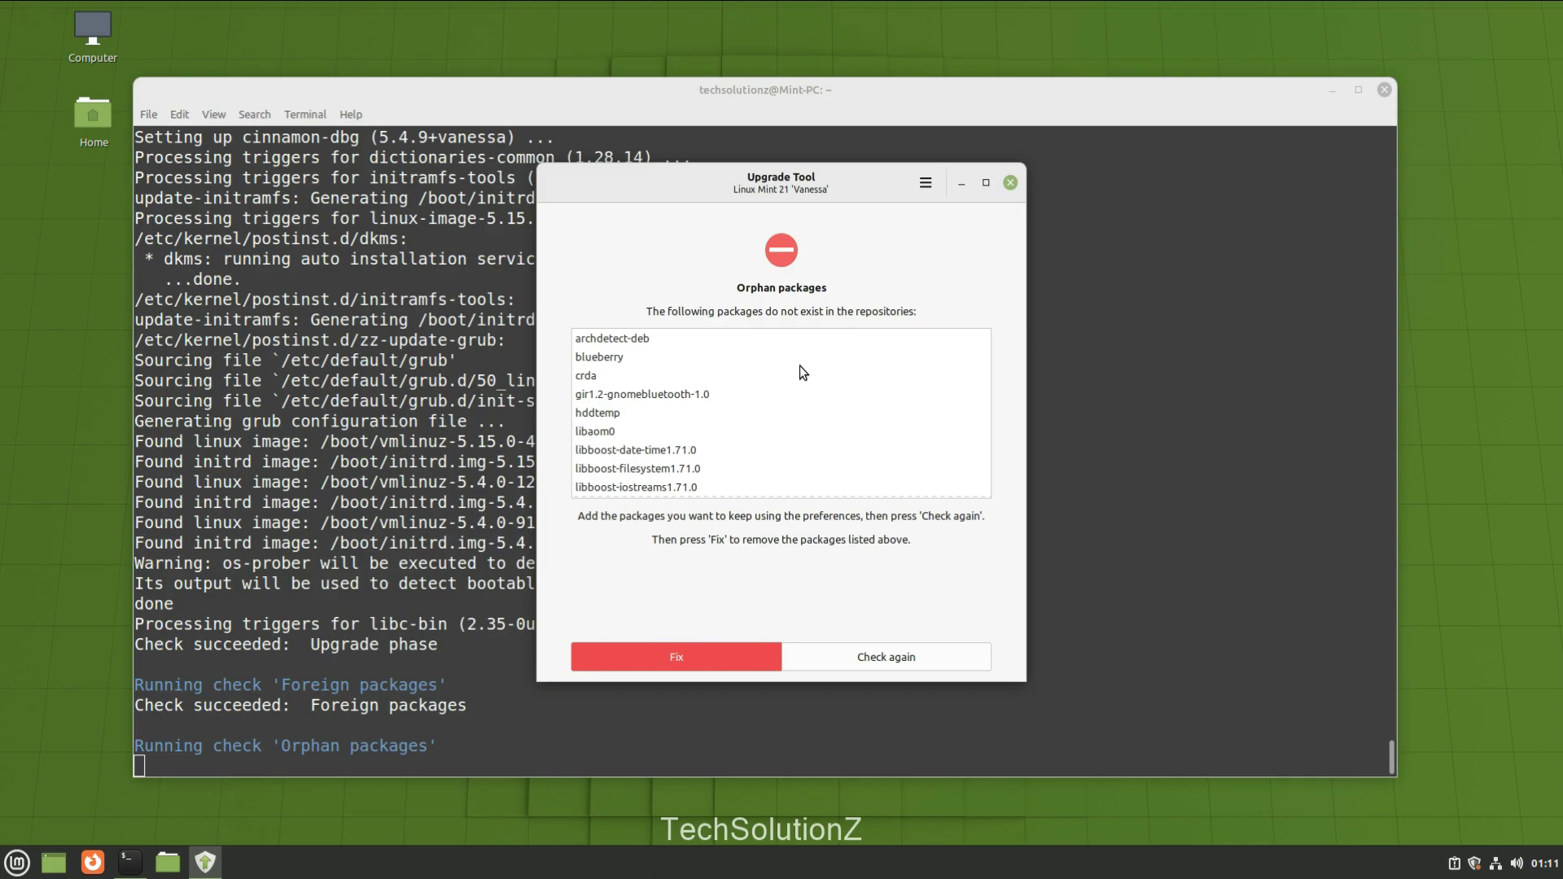
{"action": "left_click", "coordinate": [747, 659]}
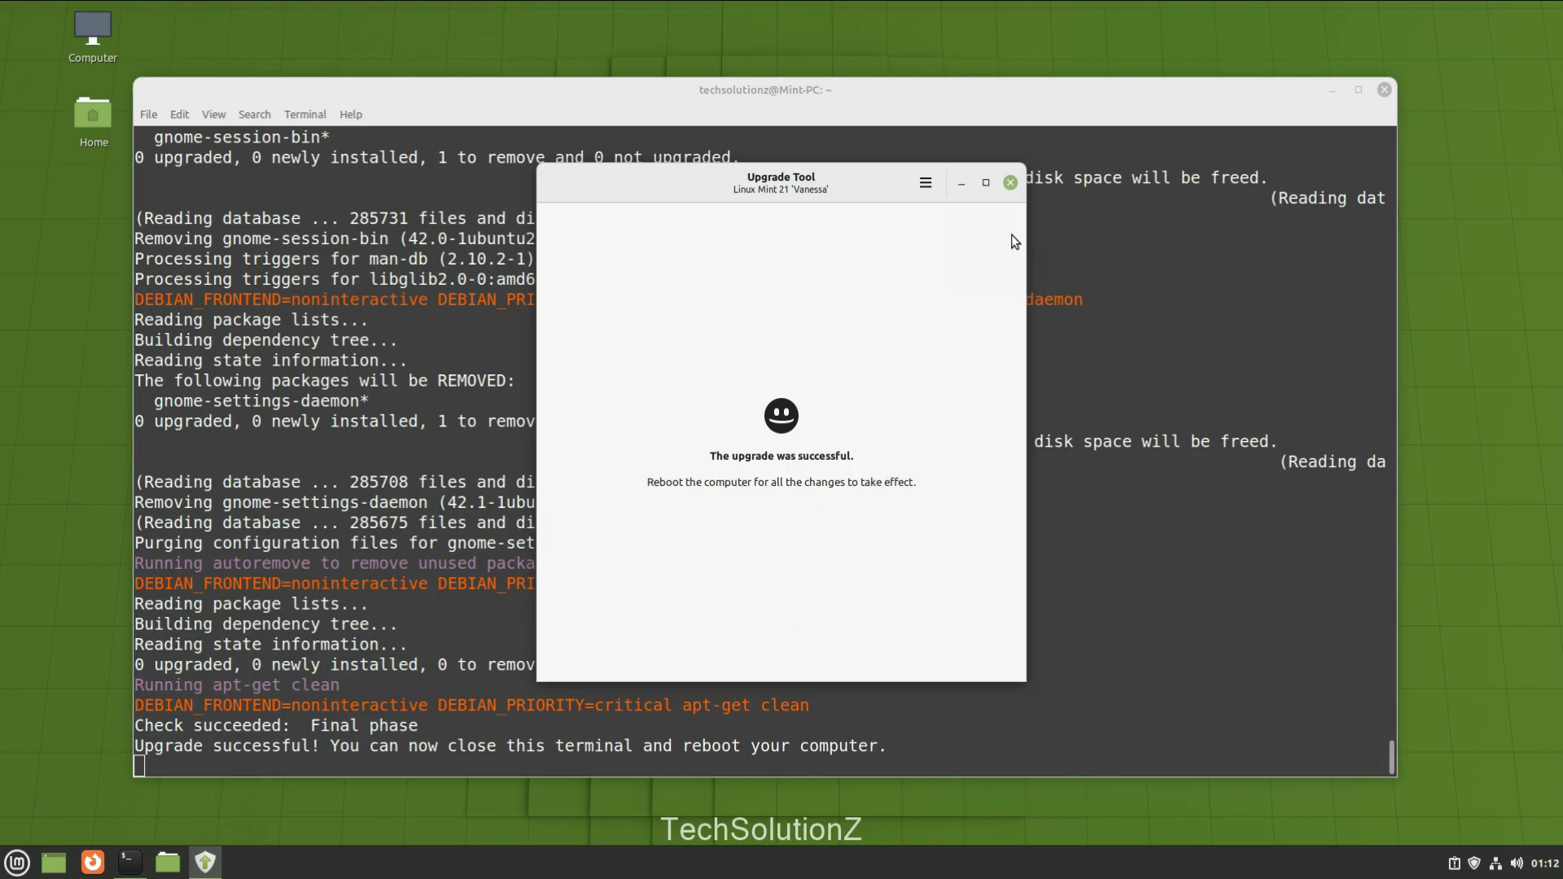
Step: Close the Upgrade Tool and run sudo reboot, entering the administrator password
{"action": "left_click", "coordinate": [1011, 183]}
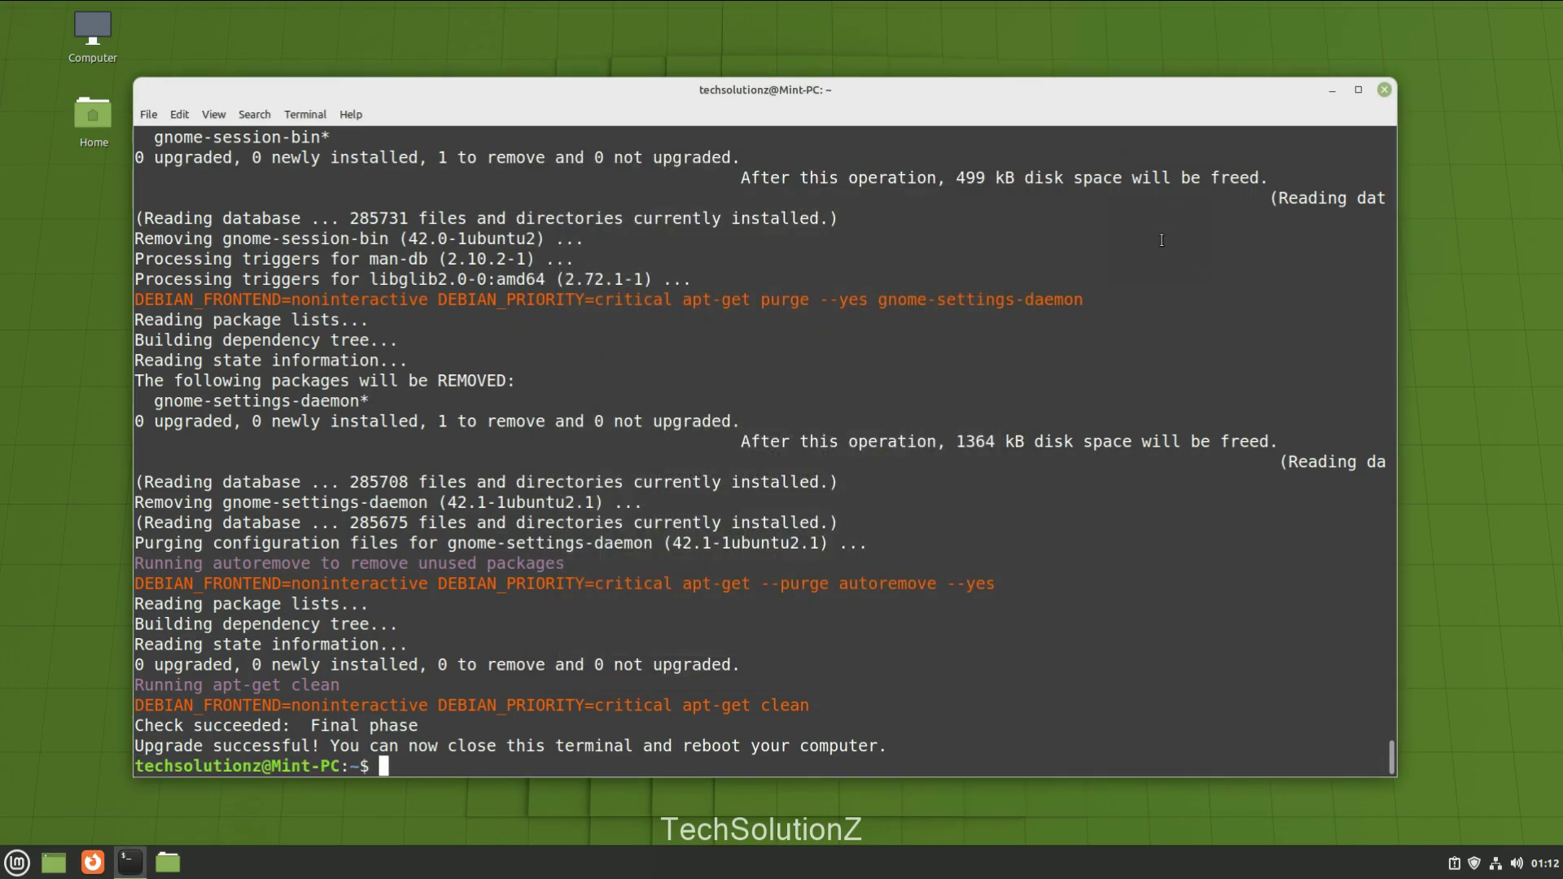
{"action": "type", "text": "sudo reboot"}
{"action": "key", "text": "Return"}
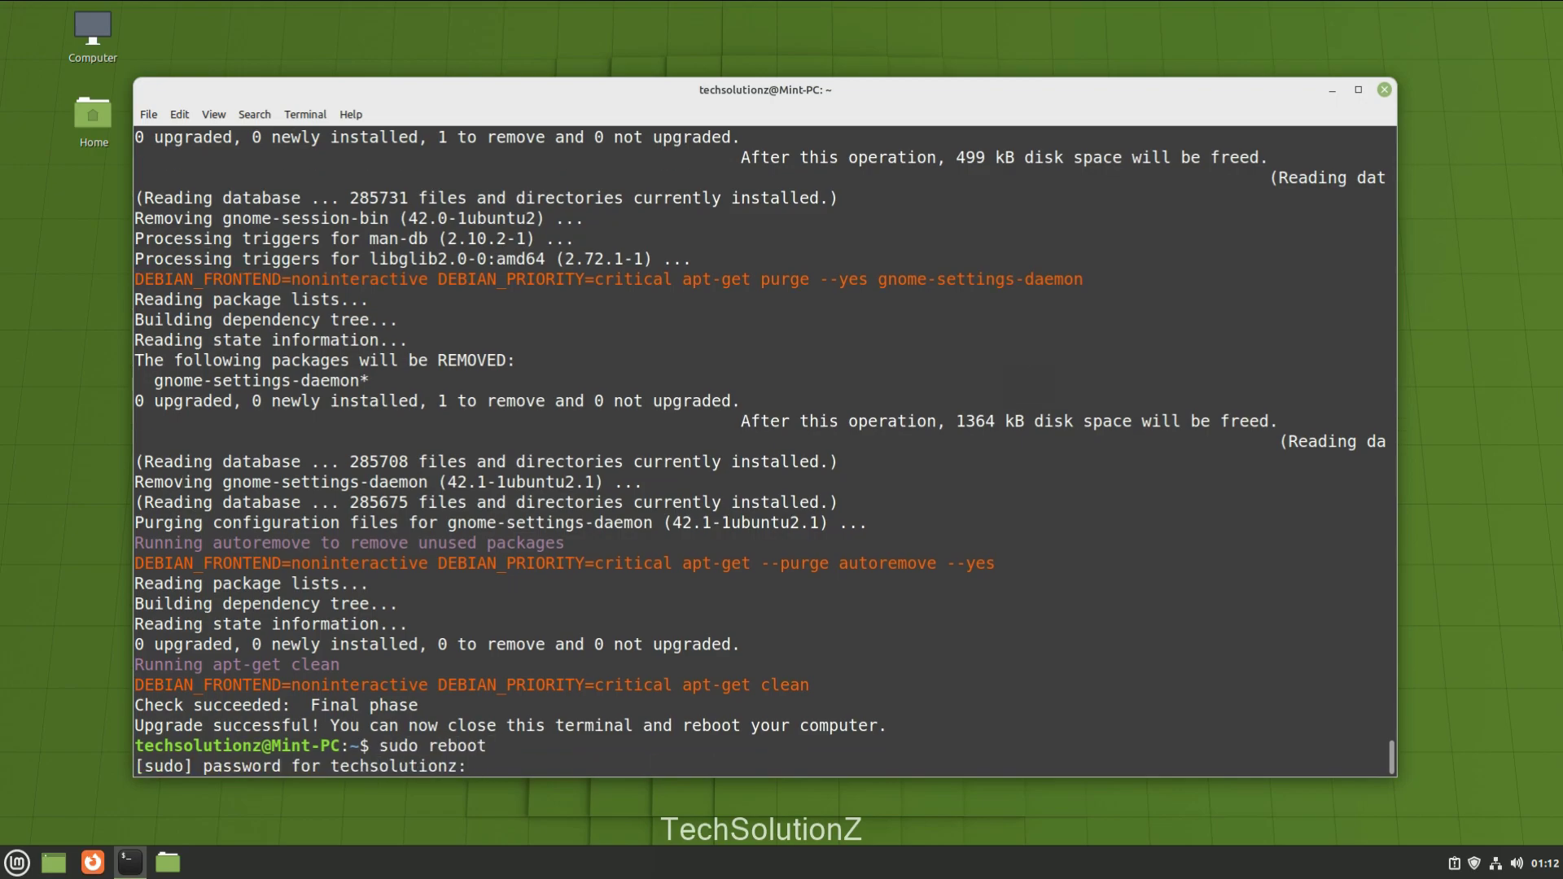
{"action": "type", "text": "******"}
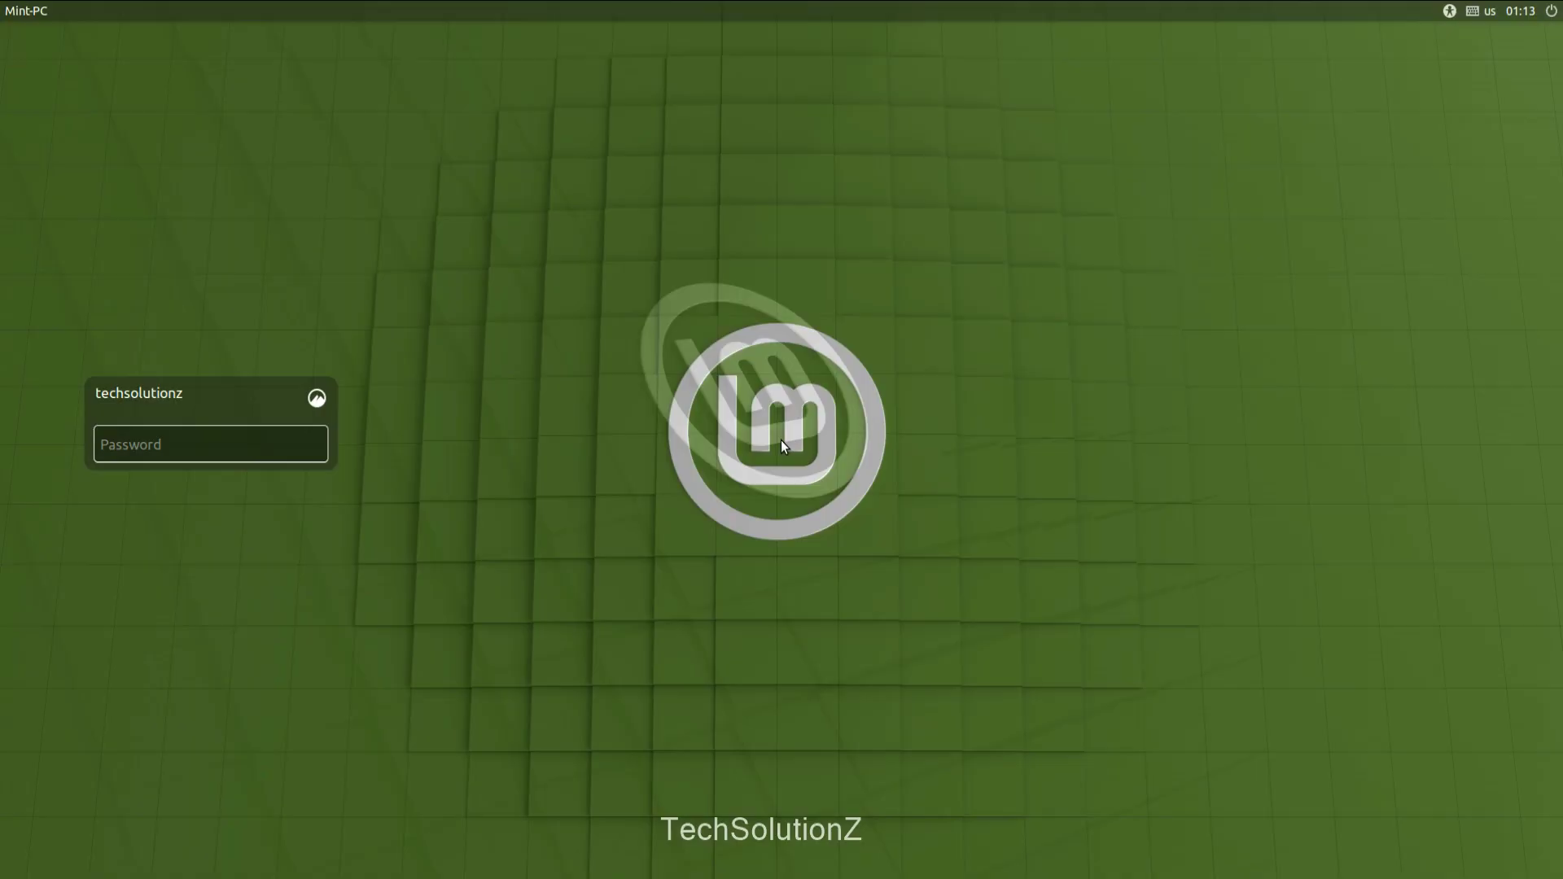
Step: Log in, confirm neofetch shows Linux Mint 21 x86_64, and exit the terminal
{"action": "type", "text": "*"}
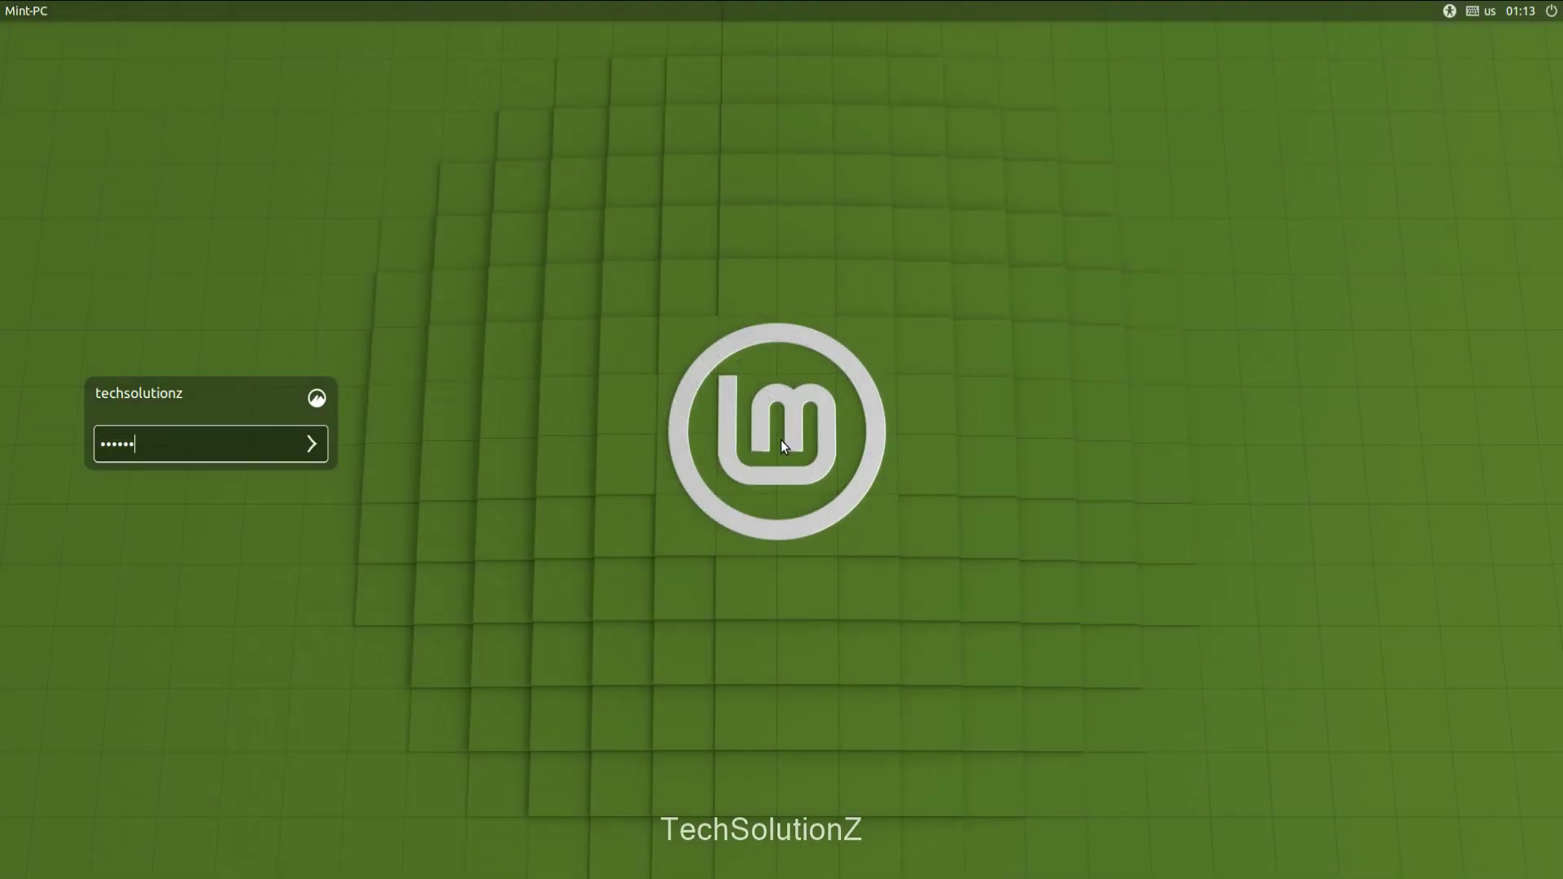
{"action": "key", "text": "Return"}
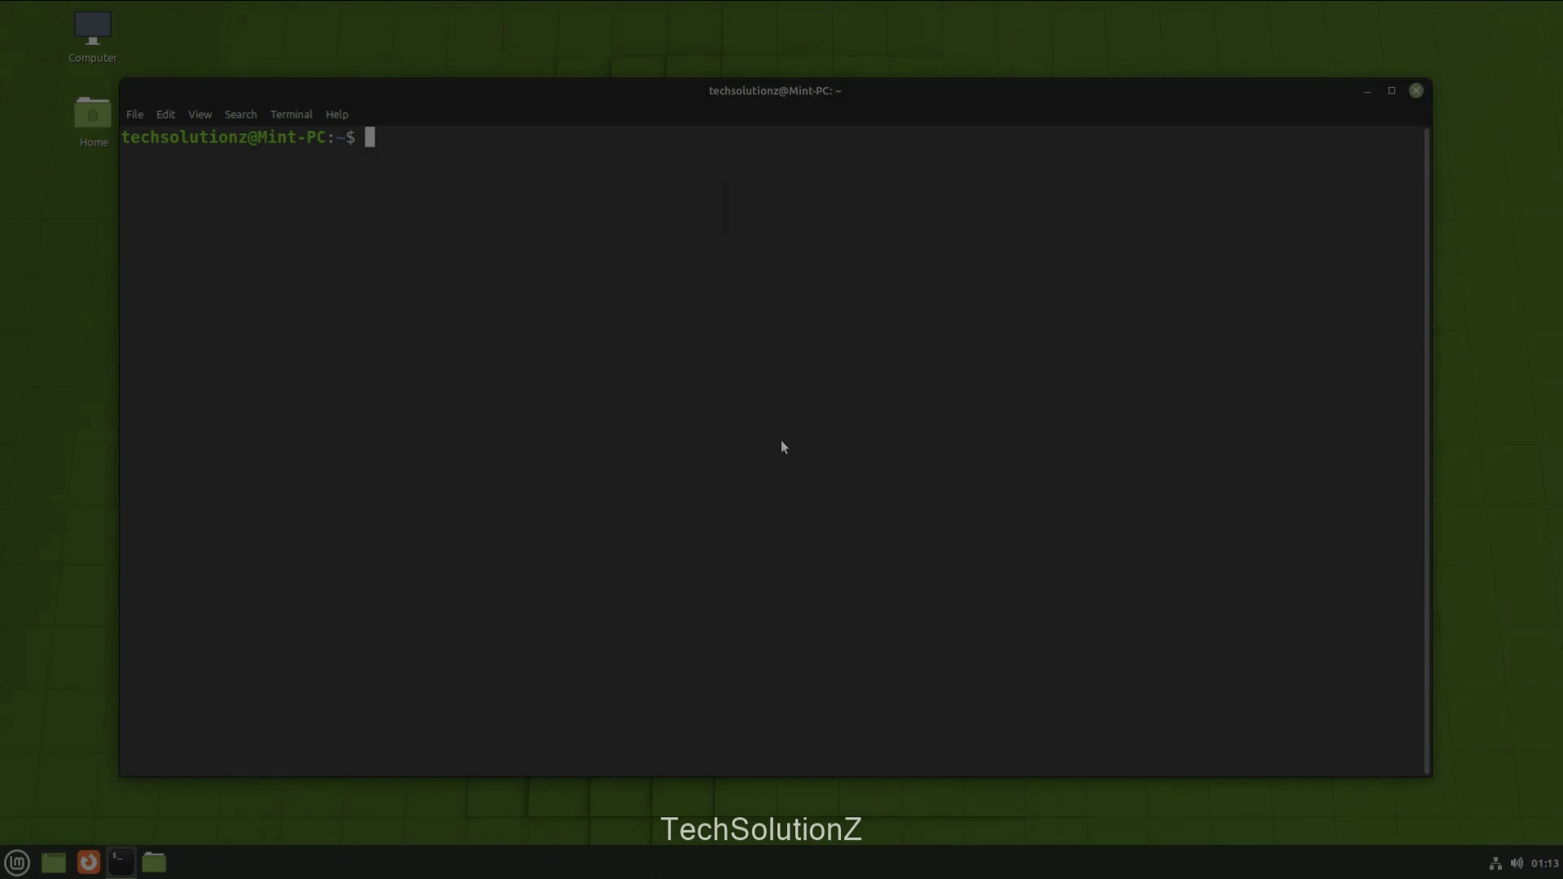
{"action": "type", "text": "neofetch"}
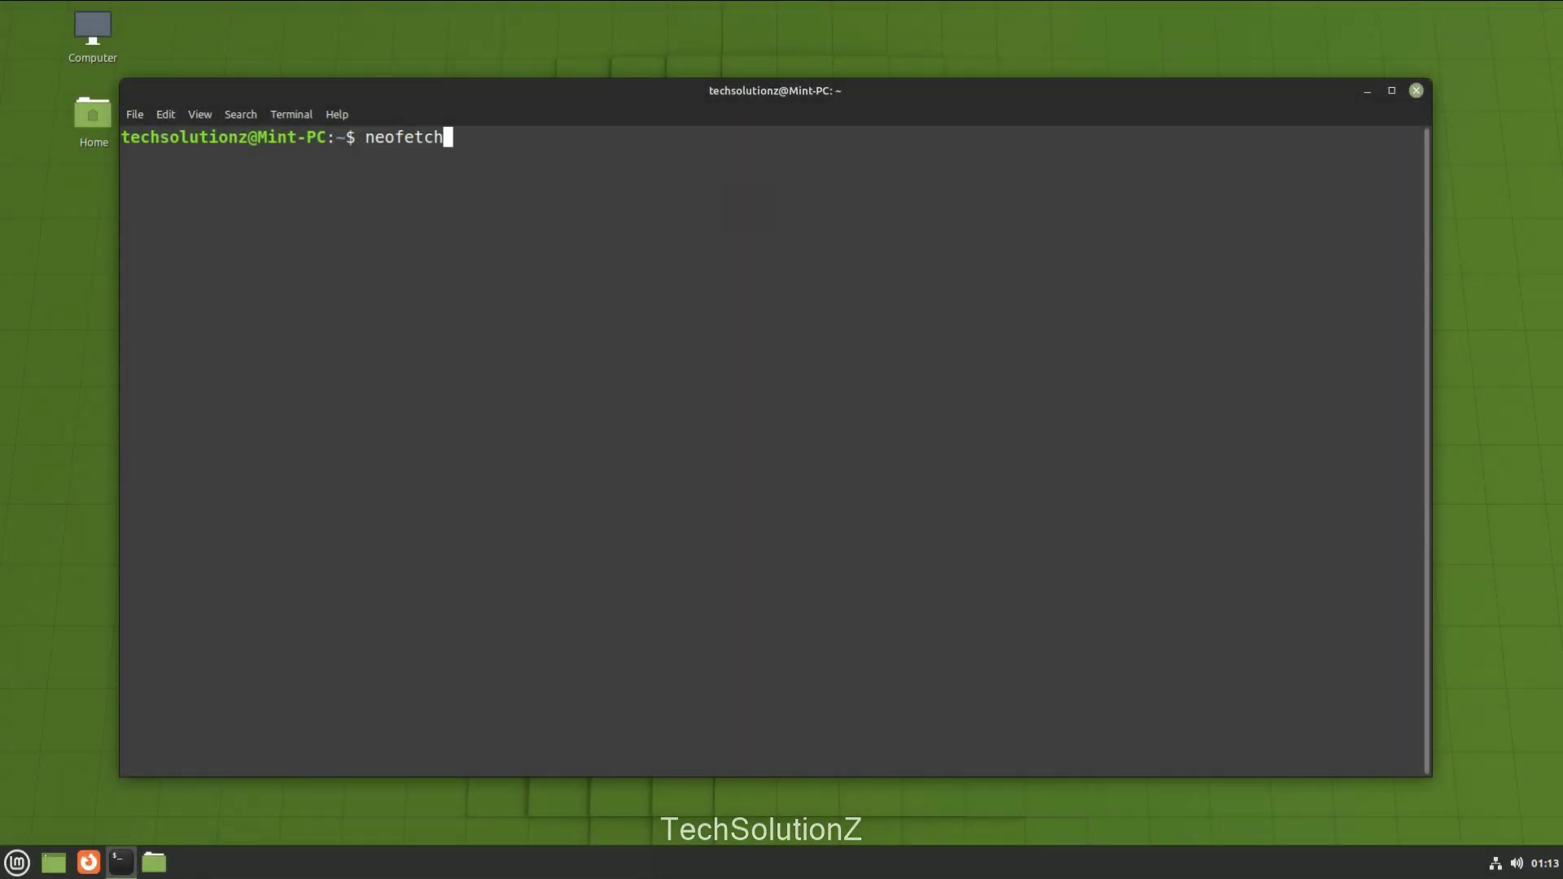
{"action": "key", "text": "Return"}
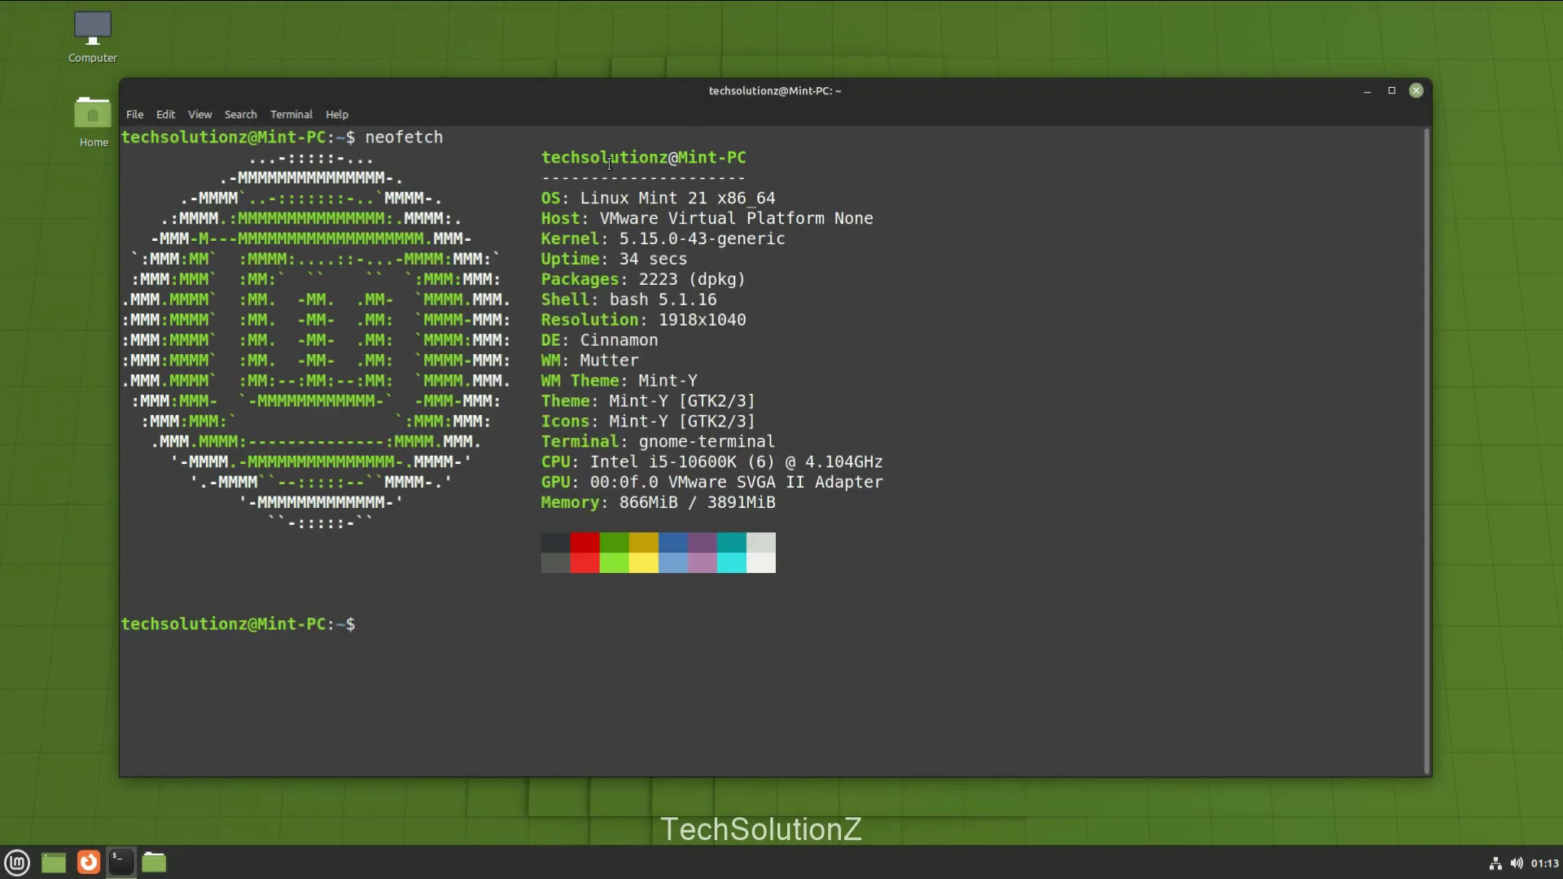
{"action": "left_click_drag", "start_coordinate": [581, 198], "coordinate": [777, 198]}
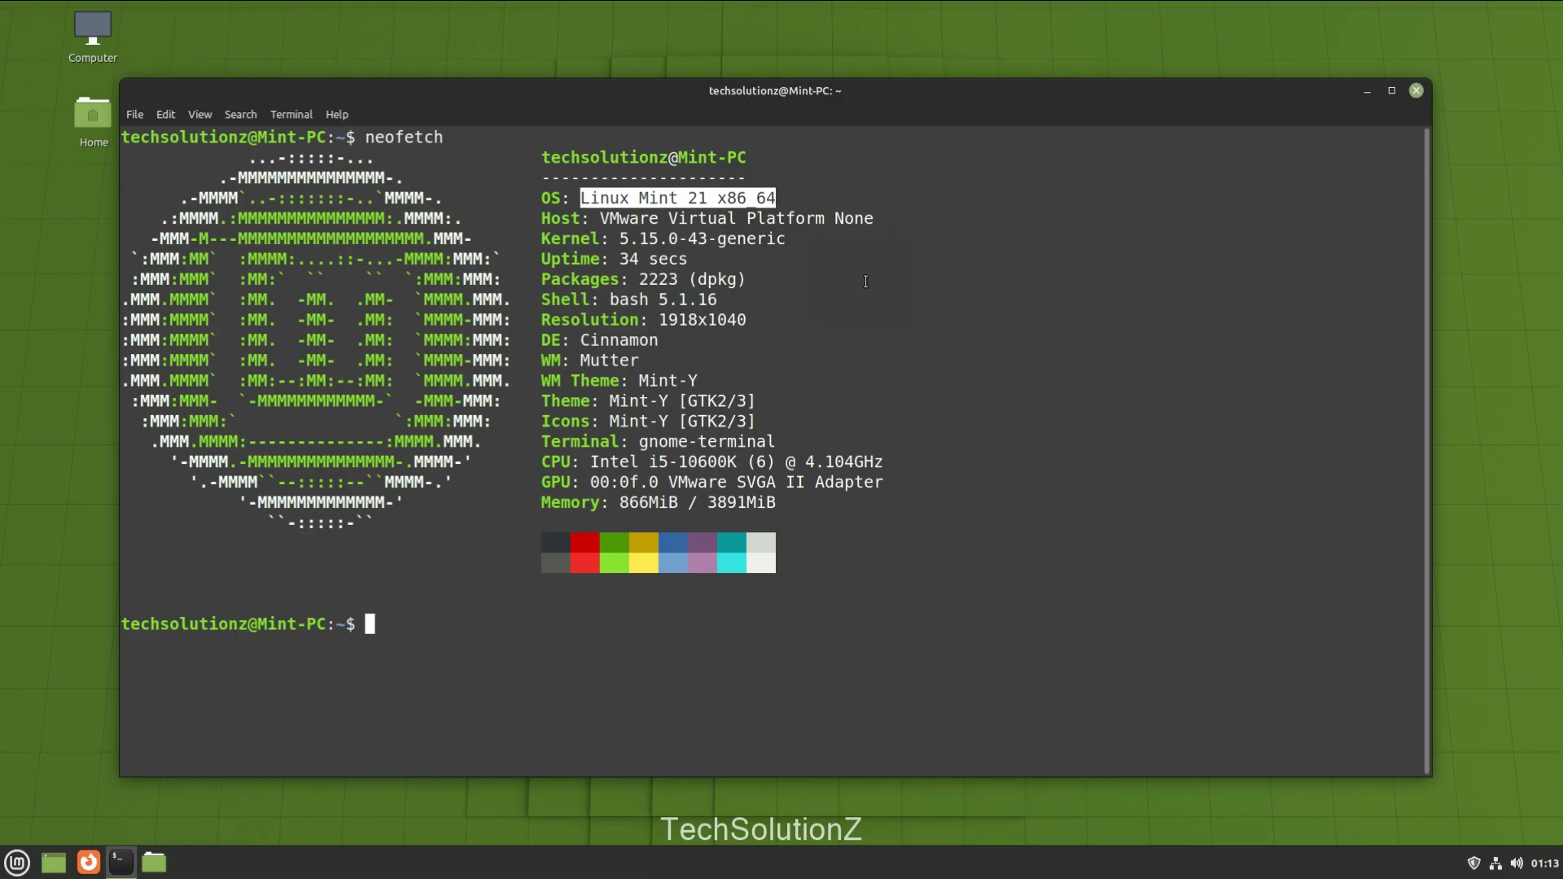
{"action": "left_click", "coordinate": [969, 600]}
{"action": "type", "text": "exit"}
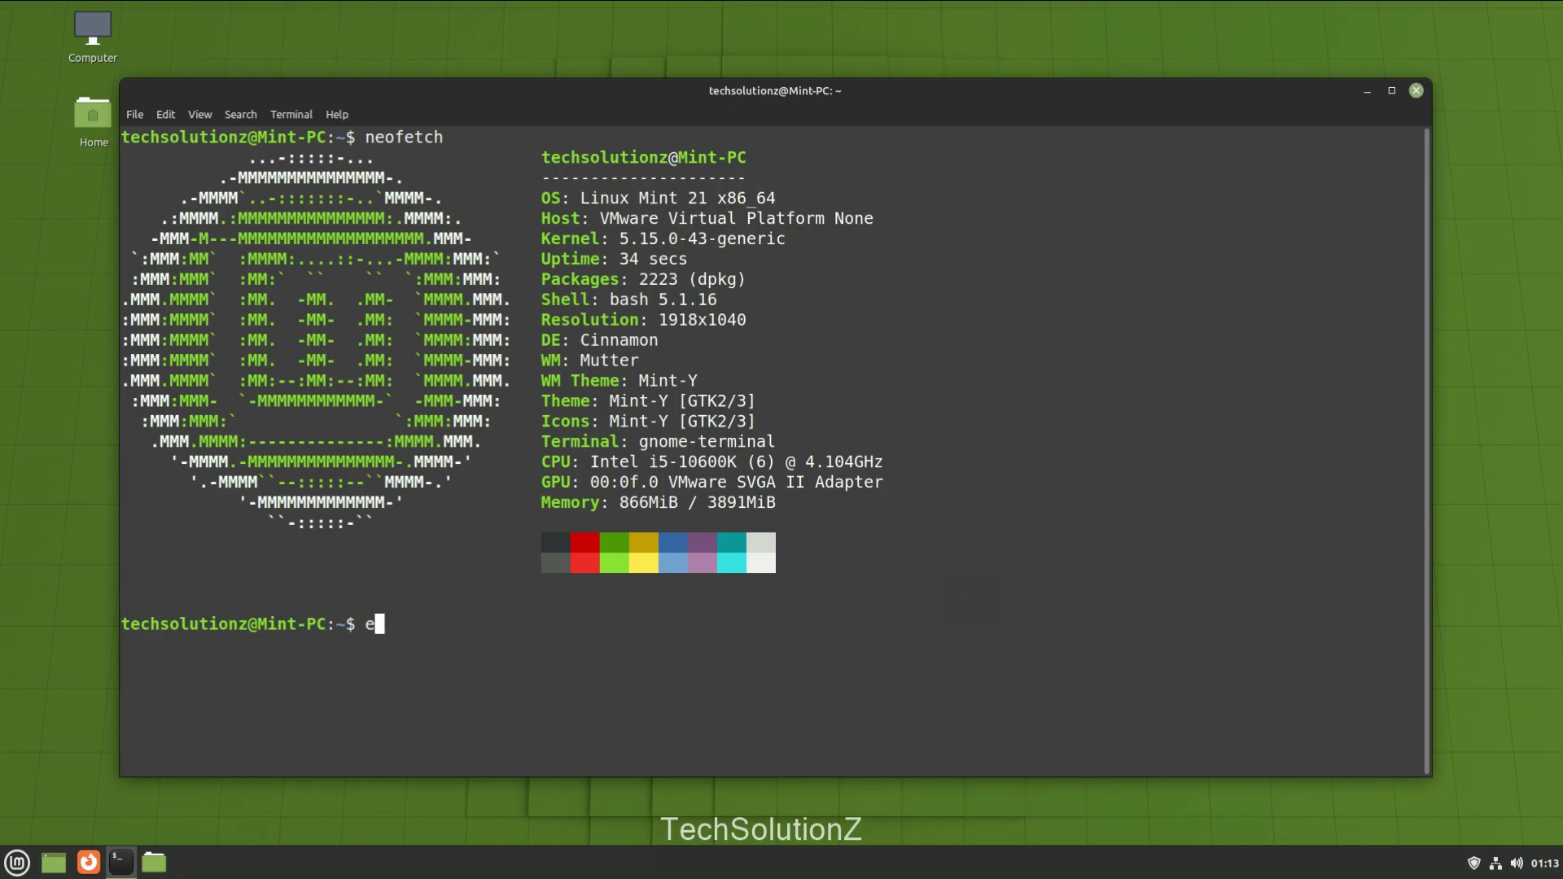
{"action": "key", "text": "Return"}
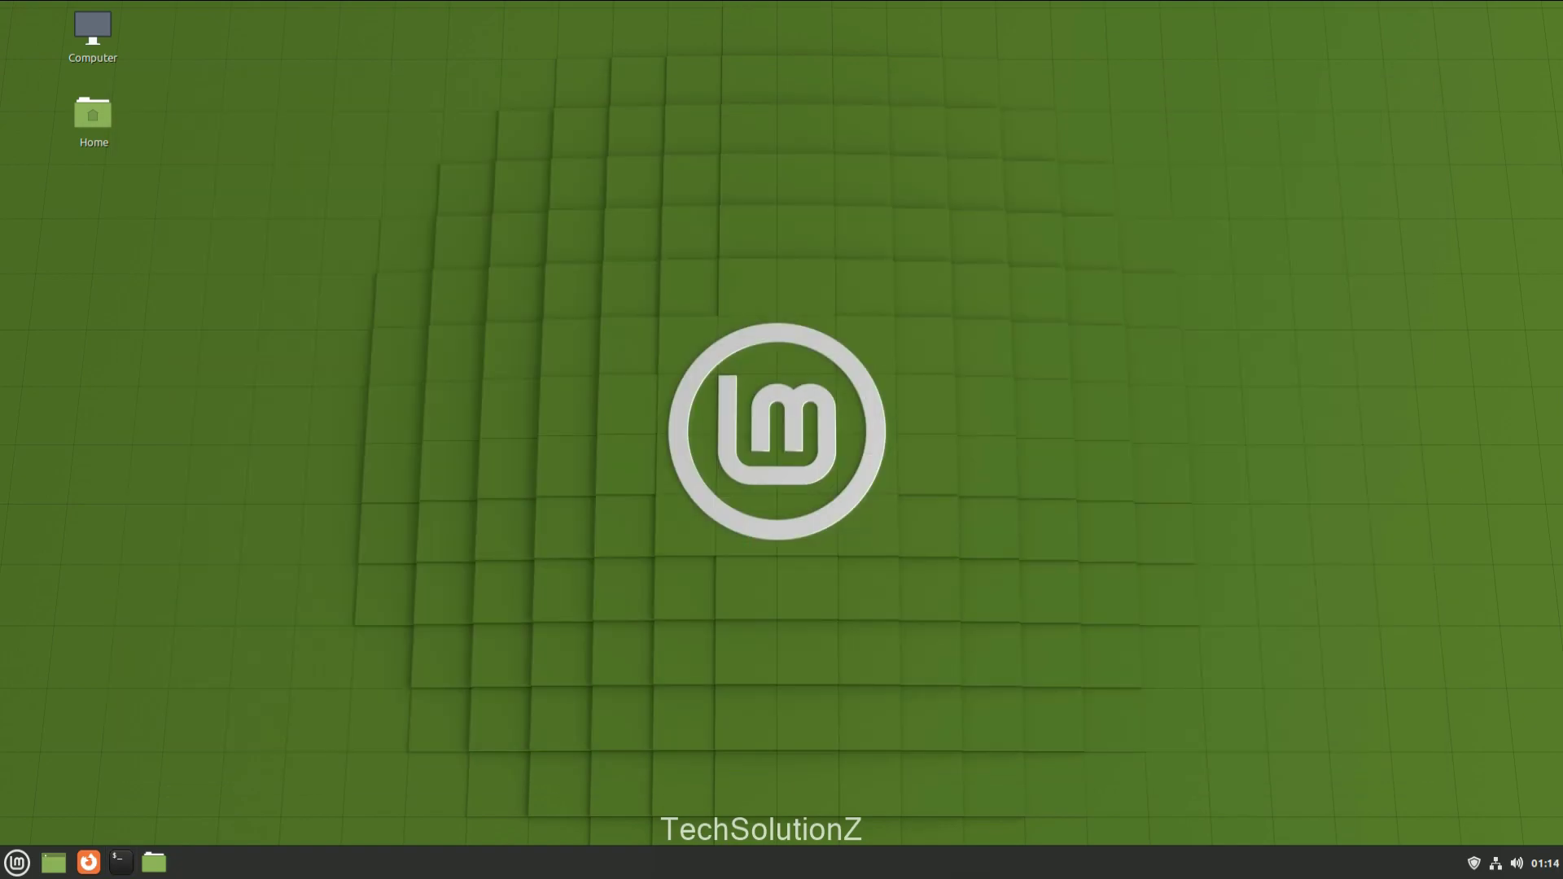